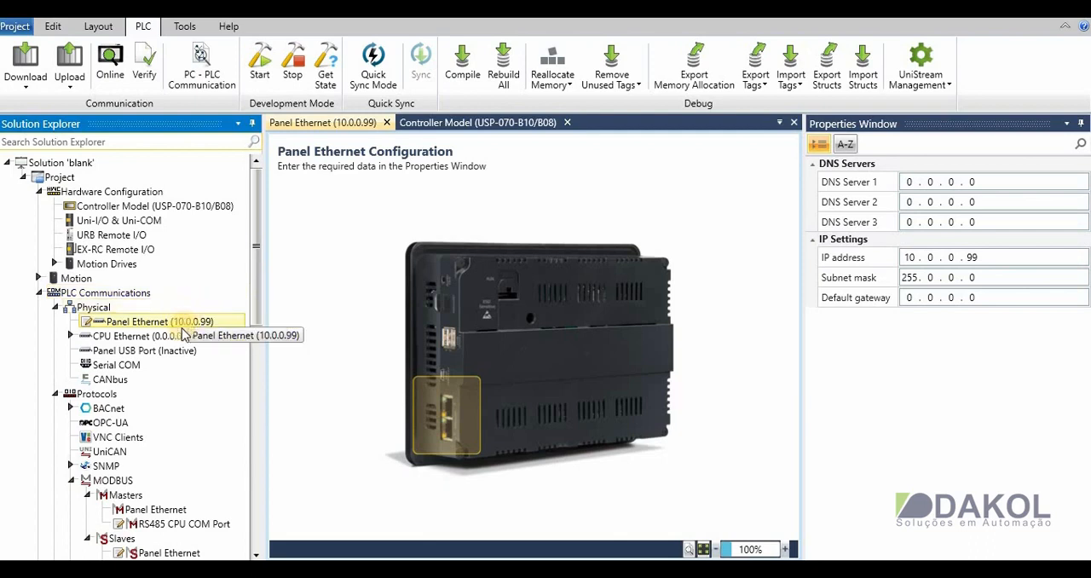
- Review the RS485 CPU COM port settings under Serial COM and choose Modbus Panel as the port's initialization
{"action": "left_click", "coordinate": [130, 369]}
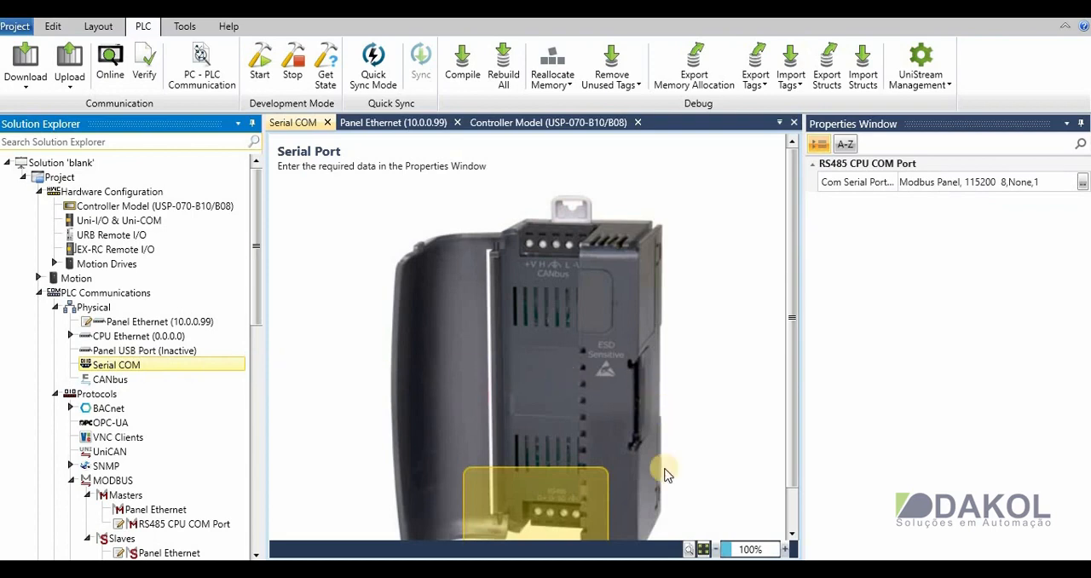
{"action": "left_click", "coordinate": [716, 550]}
{"action": "left_click", "coordinate": [715, 549]}
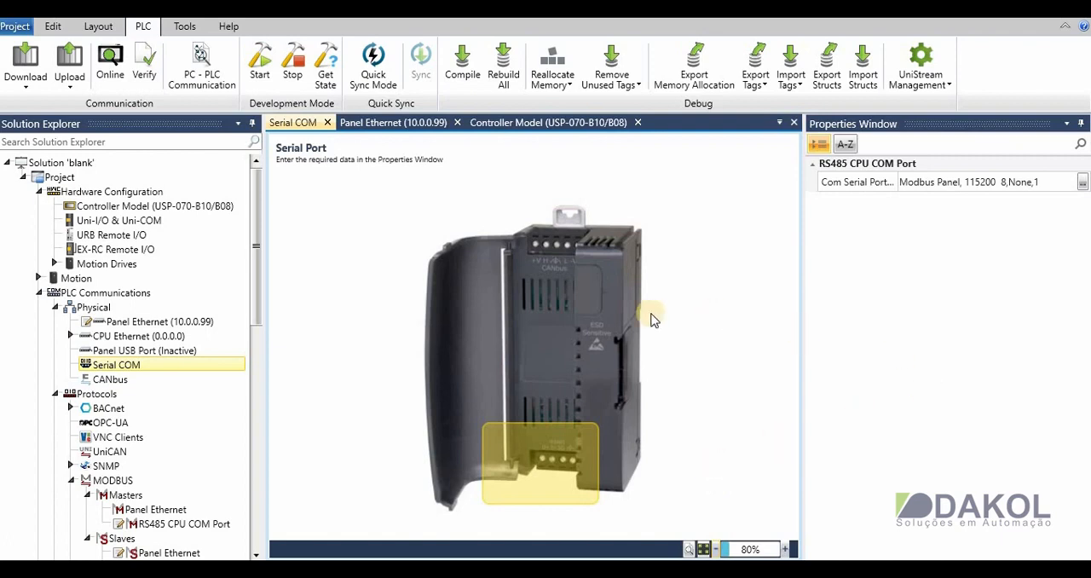
{"action": "left_click", "coordinate": [1082, 184]}
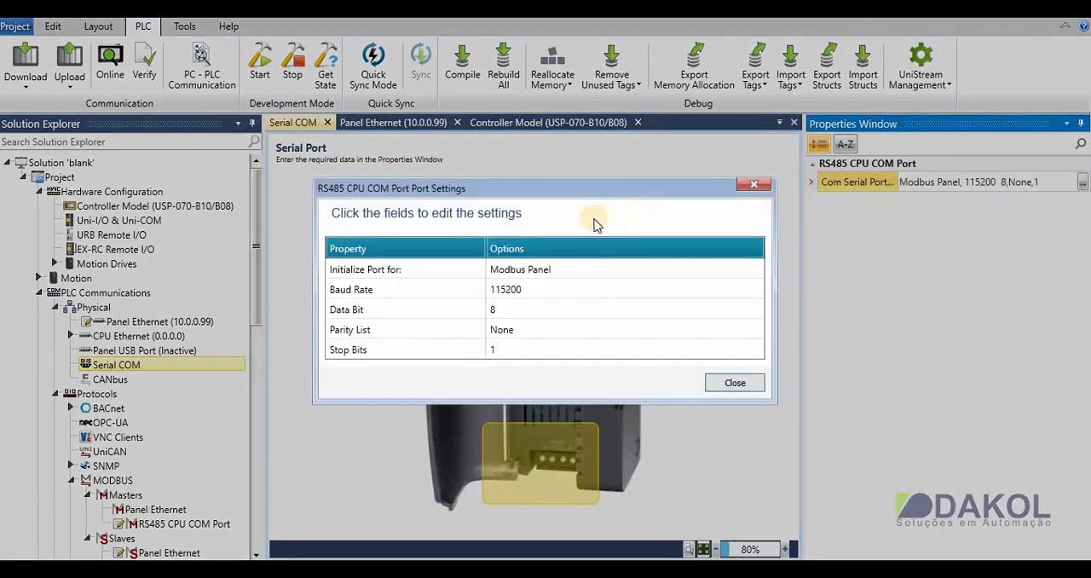
{"action": "left_click", "coordinate": [579, 278]}
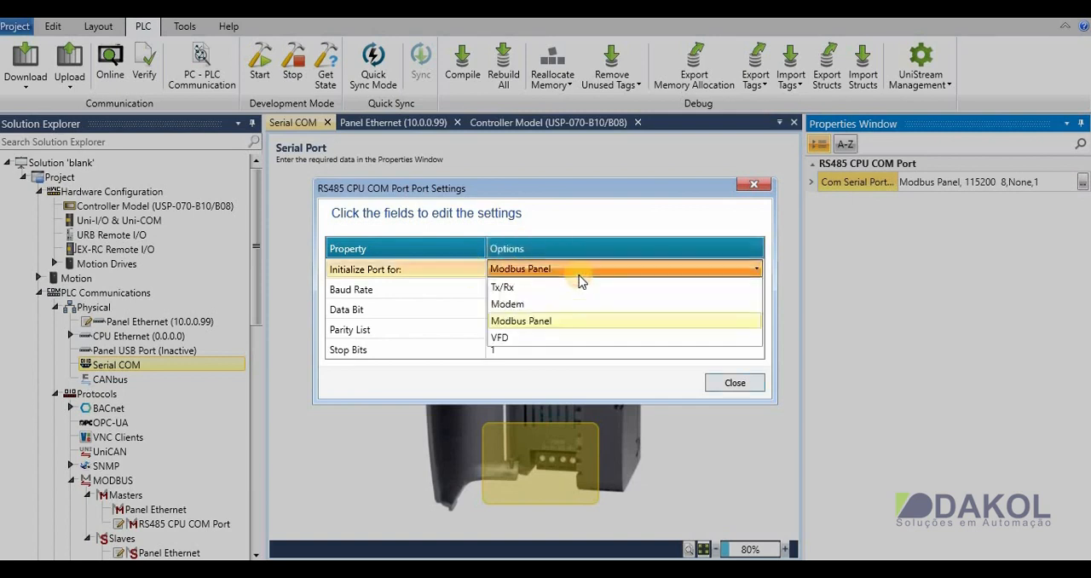
{"action": "left_click", "coordinate": [537, 320]}
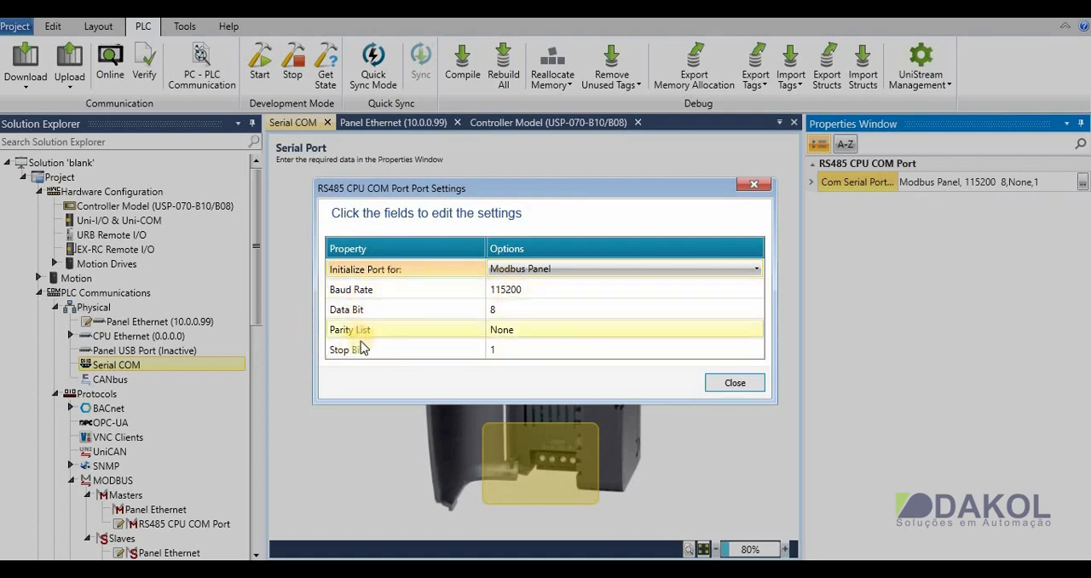
{"action": "left_click", "coordinate": [721, 384]}
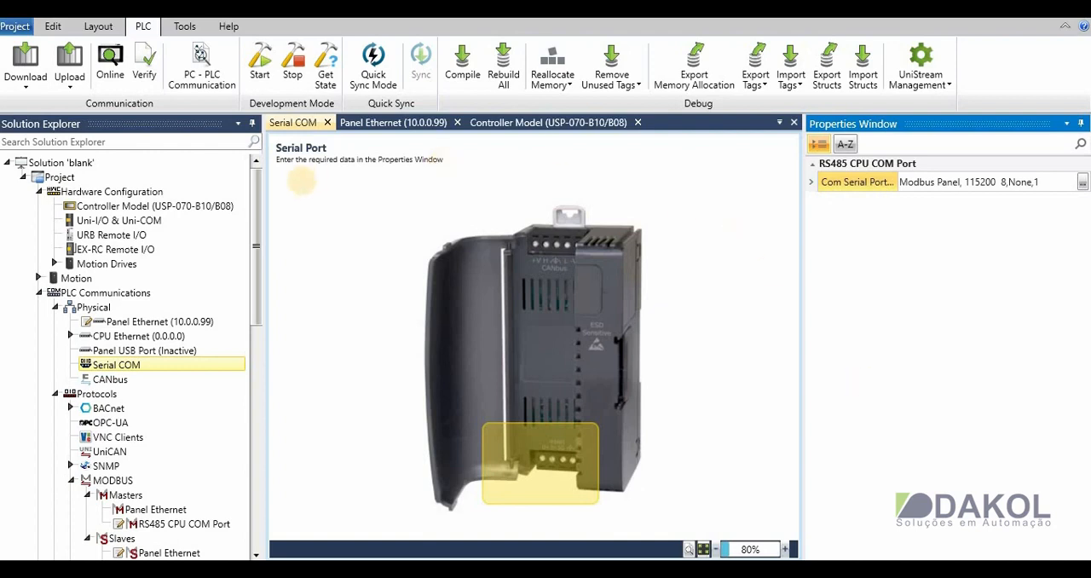
- Add a new slave to Panel Ethernet under the MODBUS slaves
{"action": "left_click_drag", "start_coordinate": [259, 249], "coordinate": [250, 338]}
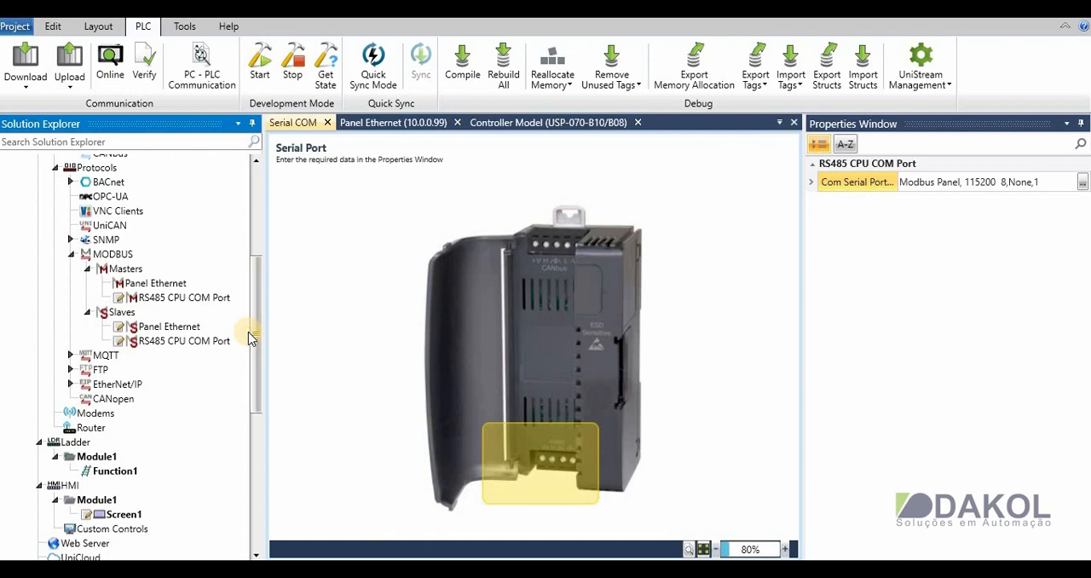
{"action": "left_click_drag", "start_coordinate": [253, 336], "coordinate": [261, 281]}
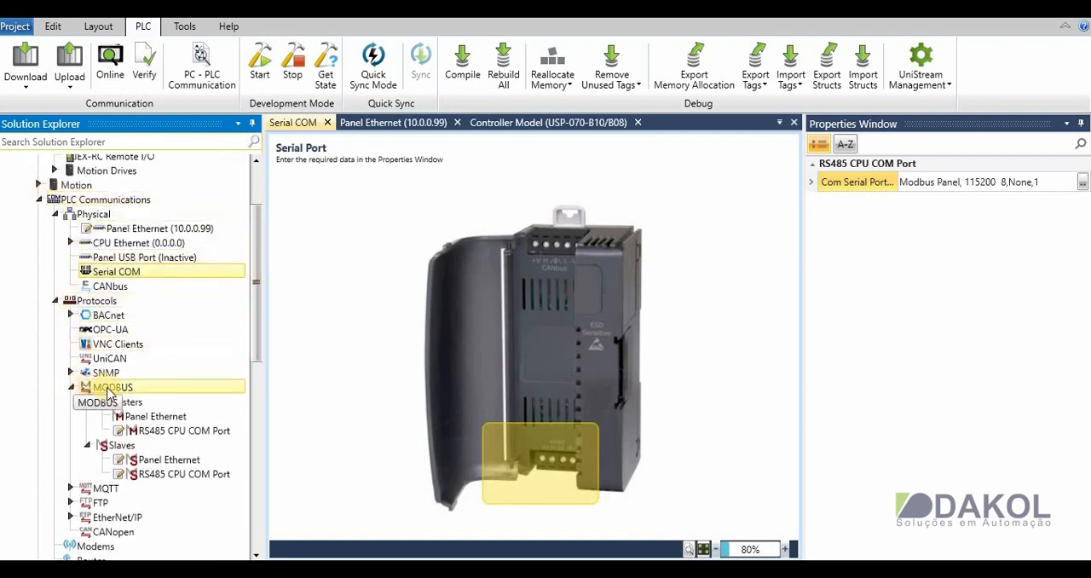
{"action": "double_click", "coordinate": [170, 460]}
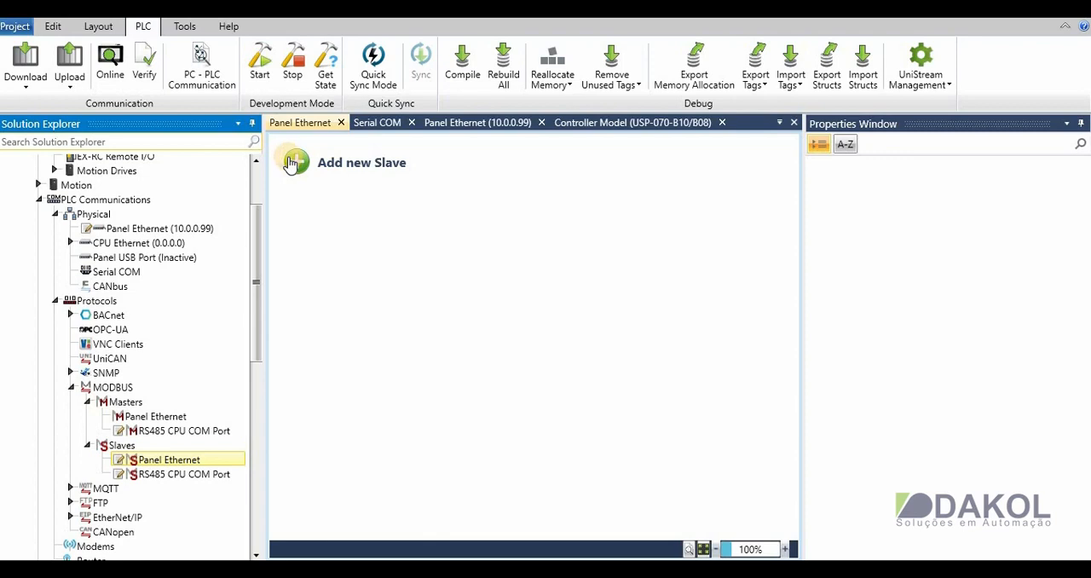
{"action": "left_click", "coordinate": [293, 163]}
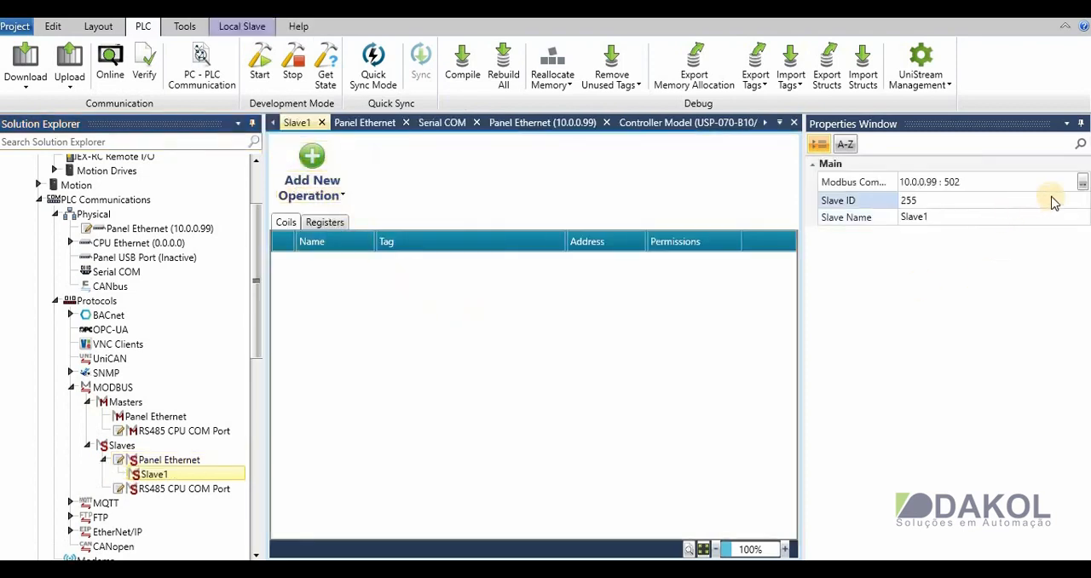
- Check the Com and Port options in Slave1's Modbus communications settings
{"action": "left_click", "coordinate": [1081, 184]}
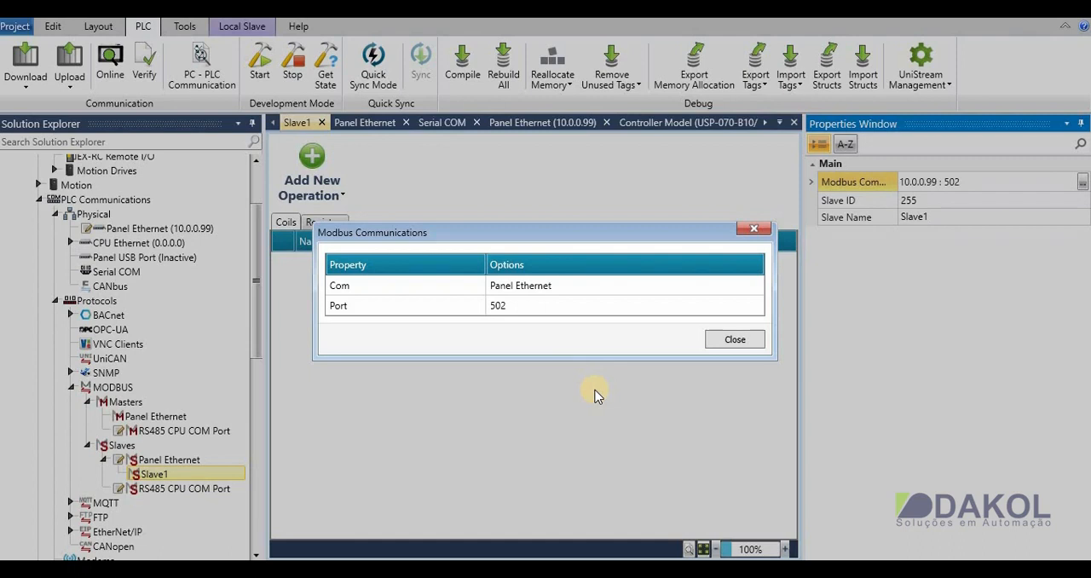
{"action": "left_click", "coordinate": [517, 305]}
{"action": "left_click", "coordinate": [518, 305]}
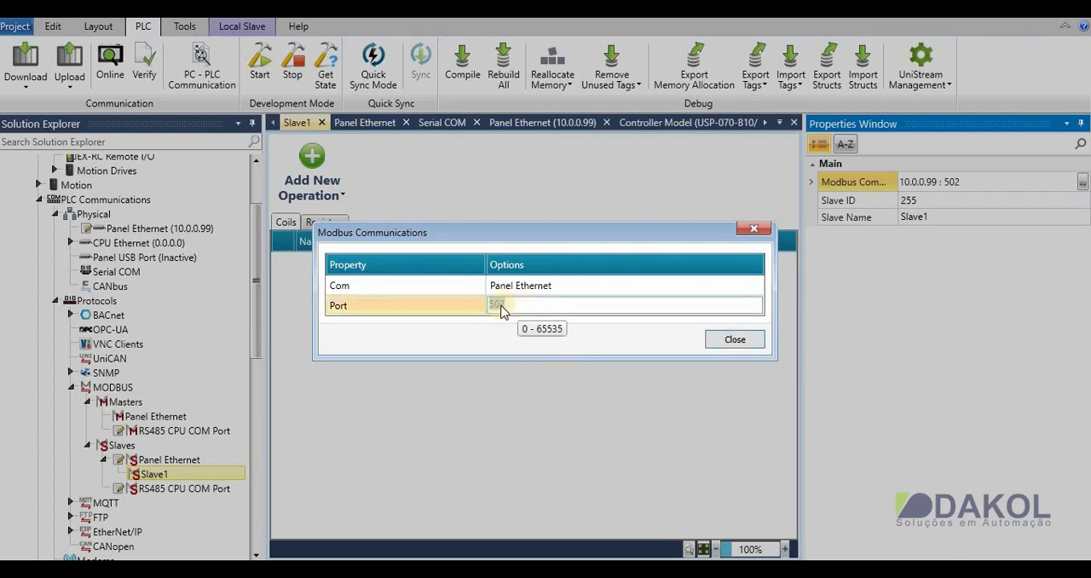
{"action": "left_click", "coordinate": [536, 302]}
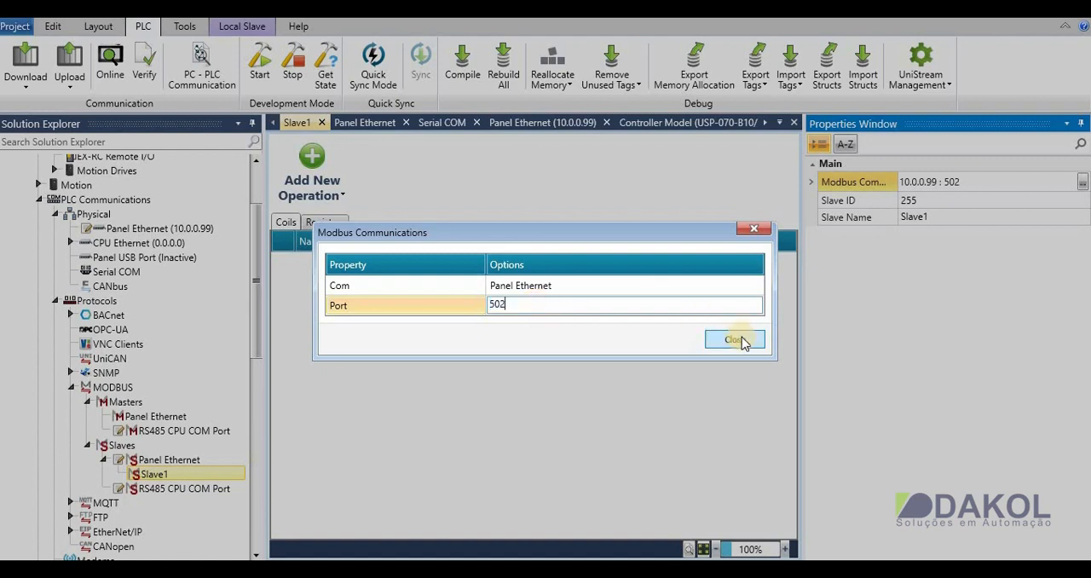
{"action": "left_click", "coordinate": [738, 339]}
- Set the Slave ID of Slave1 to 1
{"action": "left_click", "coordinate": [919, 205]}
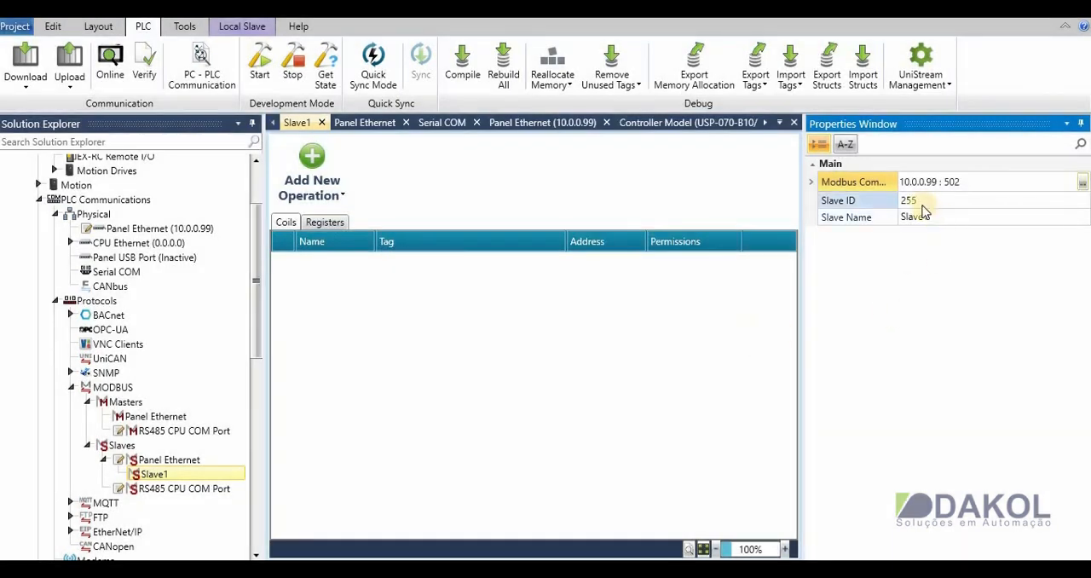
{"action": "left_click_drag", "start_coordinate": [929, 201], "coordinate": [896, 204]}
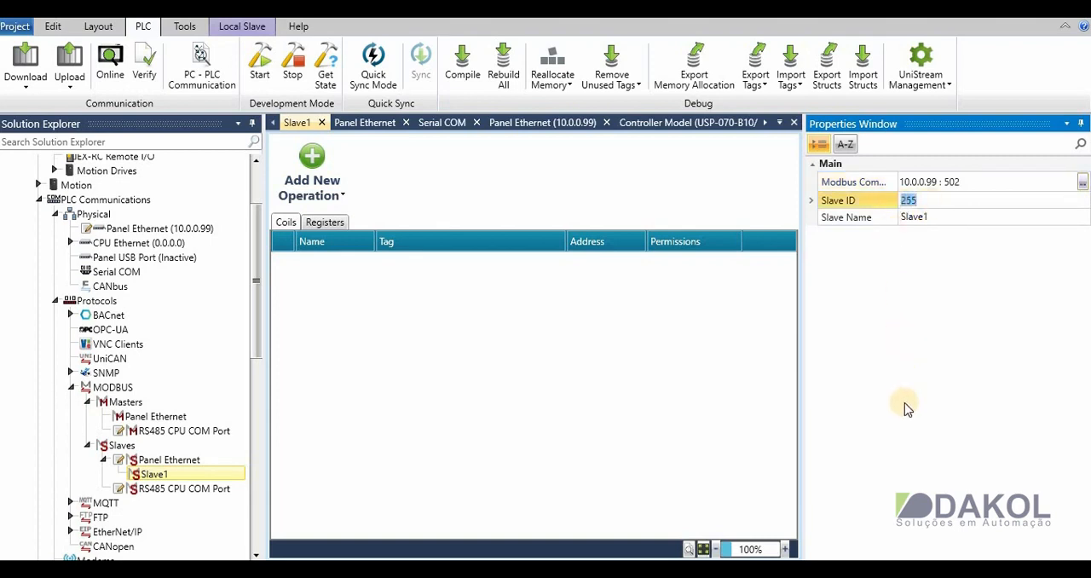
{"action": "type", "text": "1"}
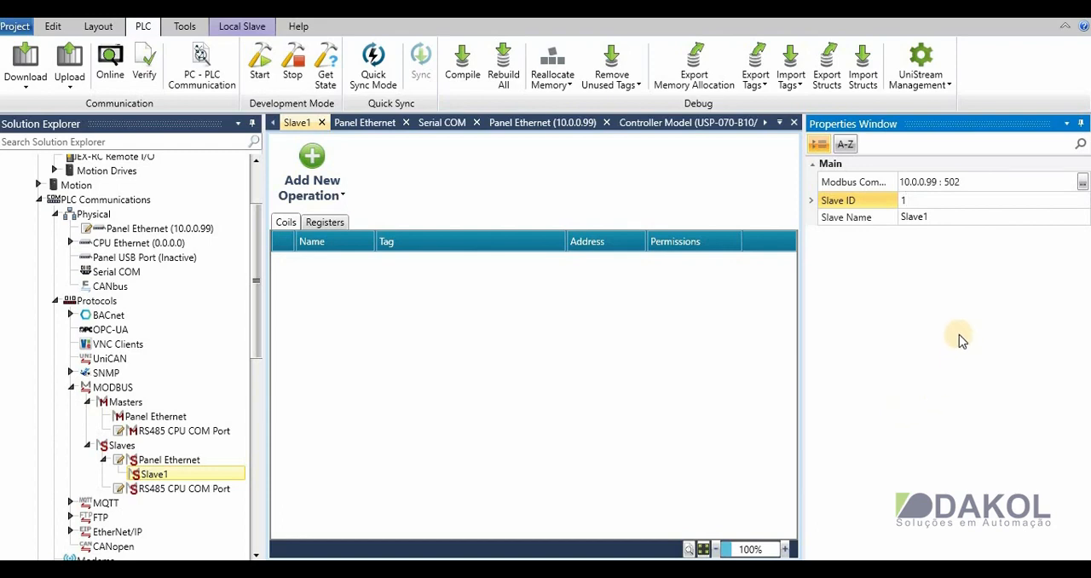
{"action": "left_click", "coordinate": [953, 216]}
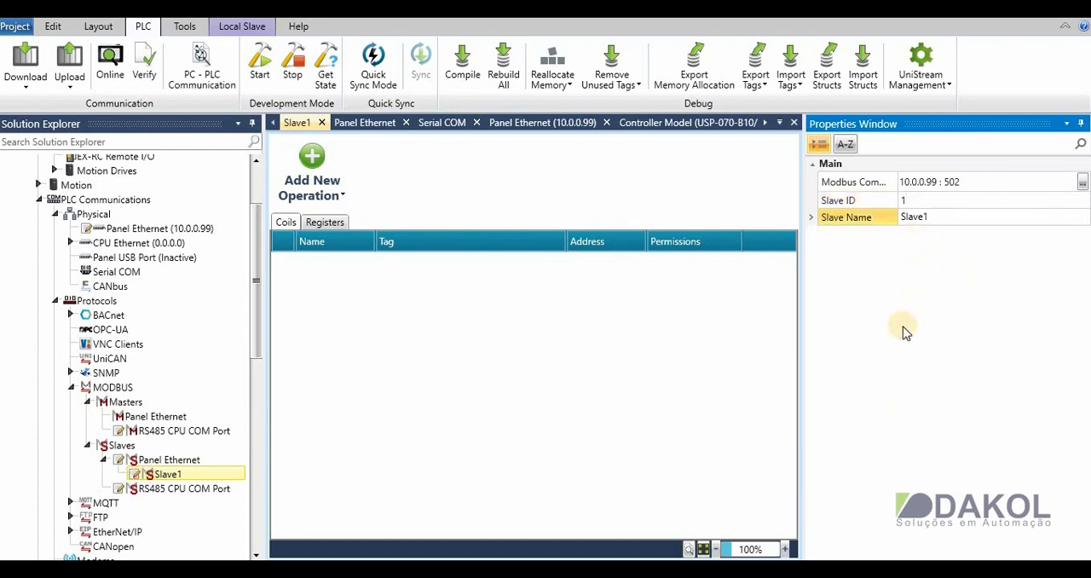
- Look over Slave1's coil and register operation lists and add a new coil operation
{"action": "left_click", "coordinate": [291, 224]}
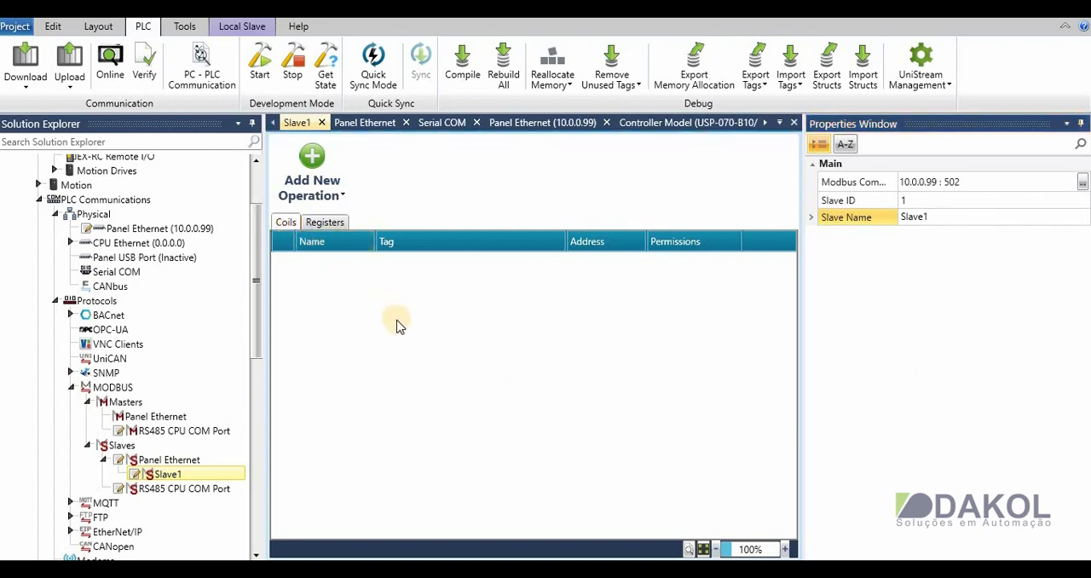
{"action": "left_click", "coordinate": [331, 223]}
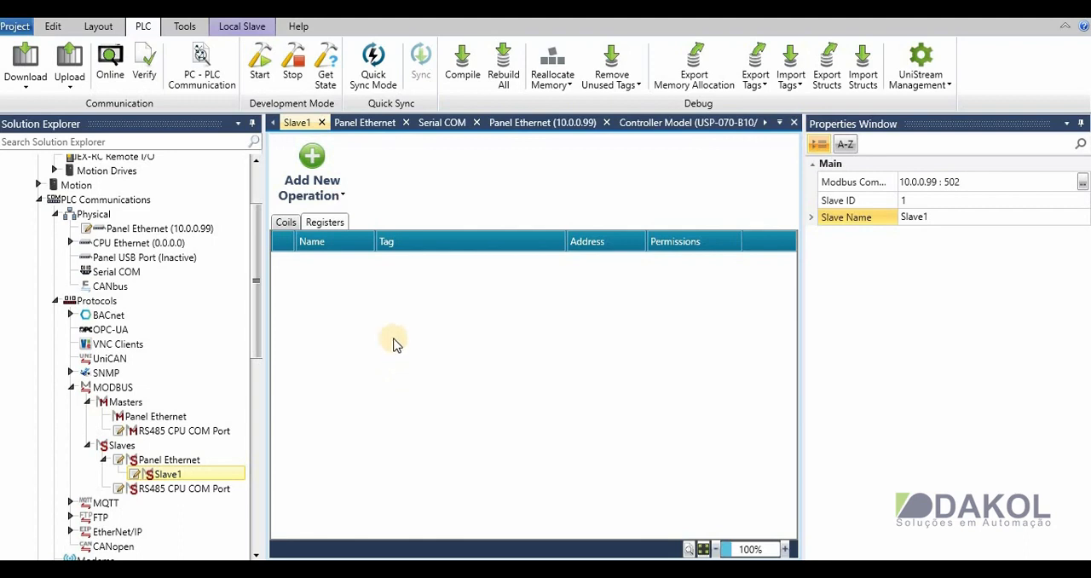
{"action": "left_click", "coordinate": [284, 222]}
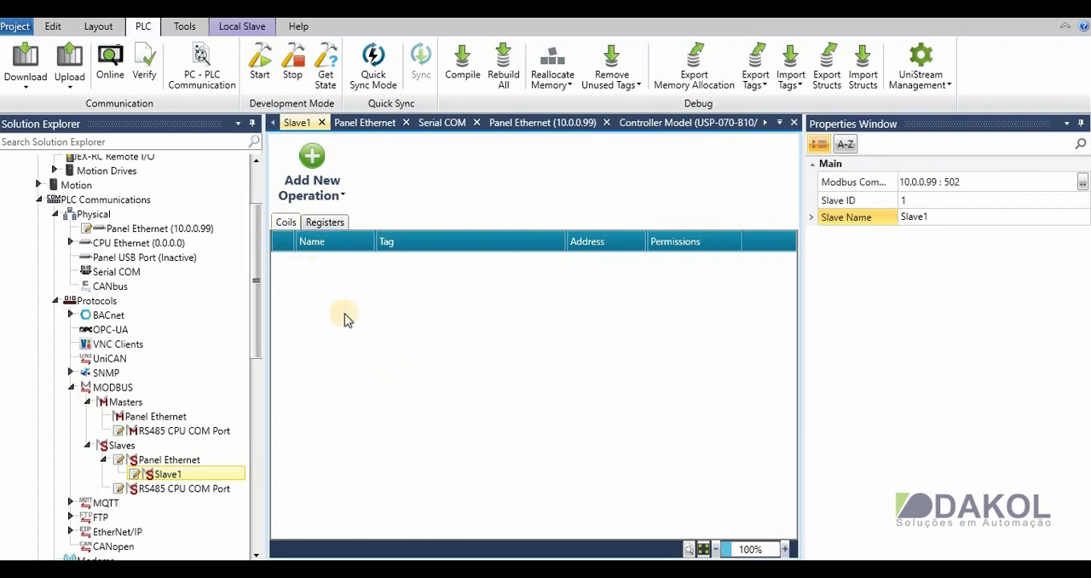
{"action": "left_click", "coordinate": [314, 164]}
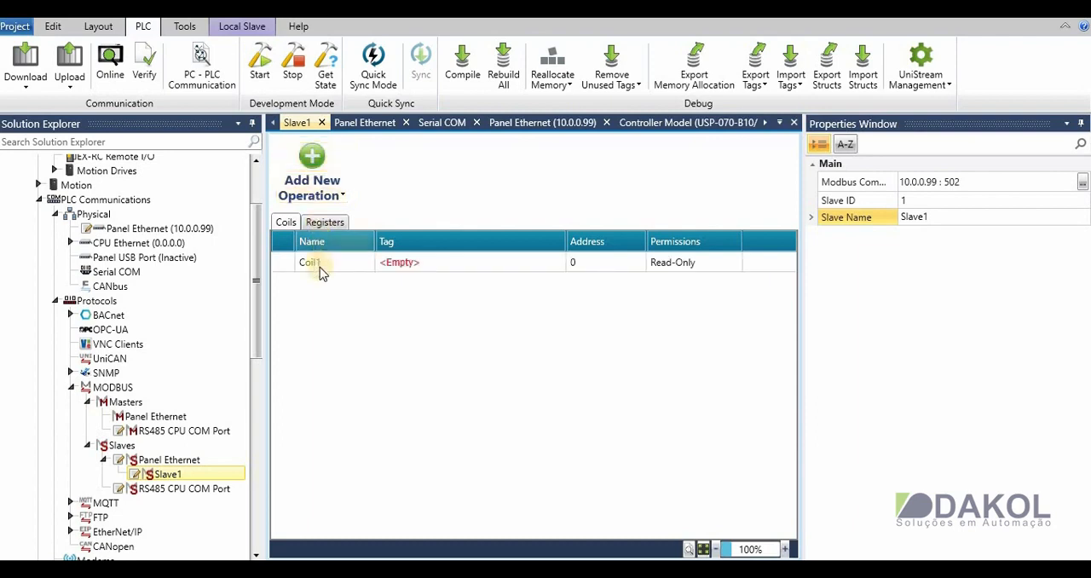
- Create a global BIT tag named lampada for the Coil1 operation
{"action": "left_click", "coordinate": [319, 265]}
{"action": "left_click", "coordinate": [390, 259]}
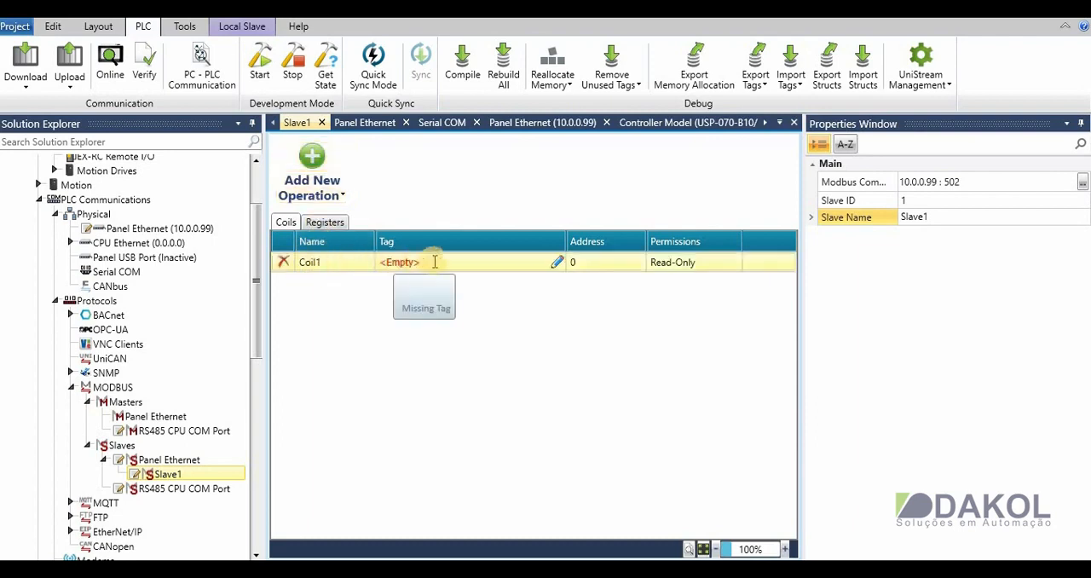
{"action": "left_click", "coordinate": [556, 267]}
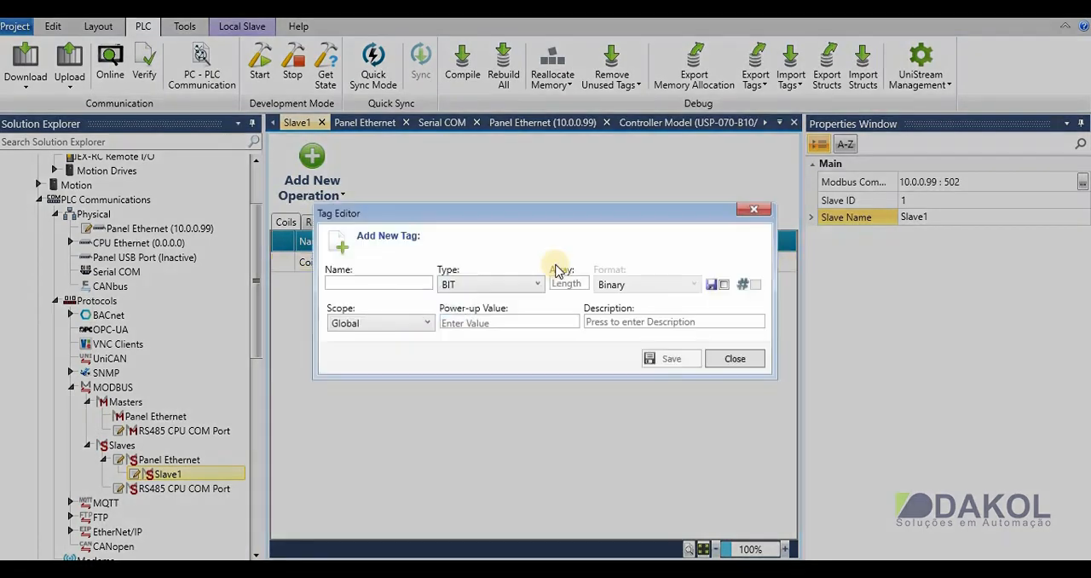
{"action": "left_click", "coordinate": [382, 280]}
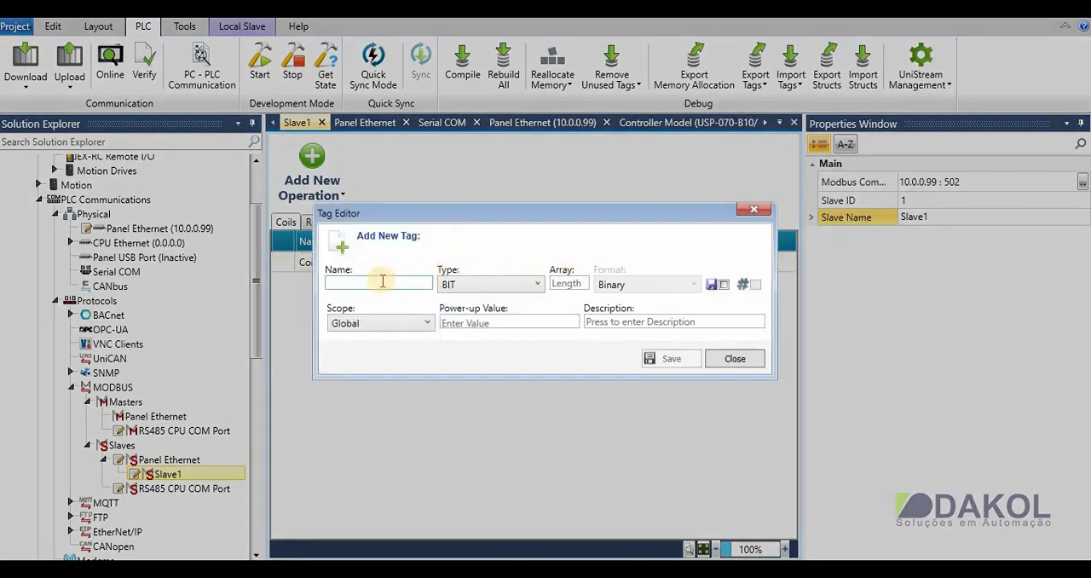
{"action": "type", "text": "I"}
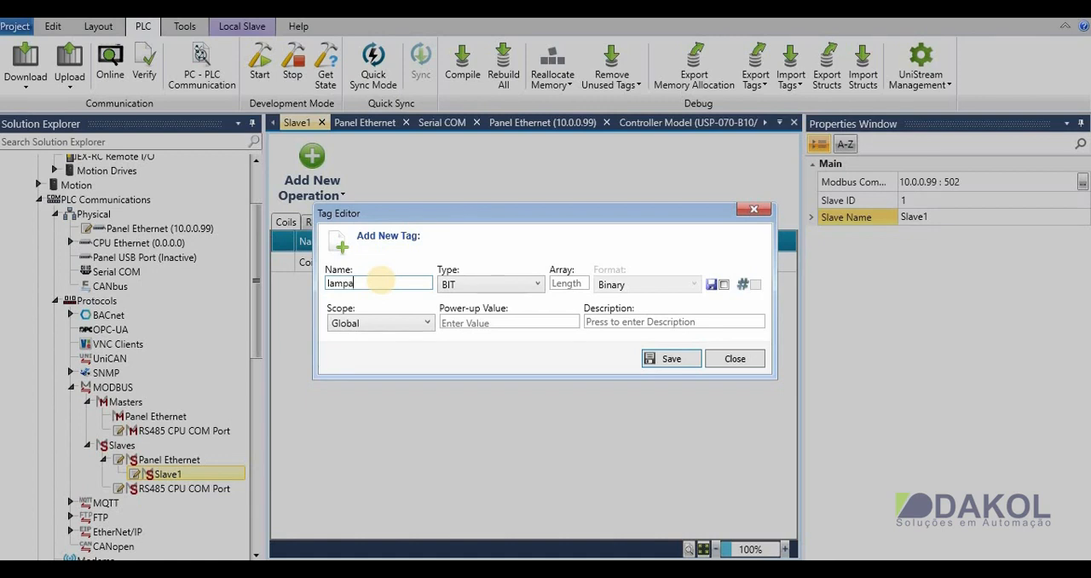
{"action": "left_click", "coordinate": [666, 360]}
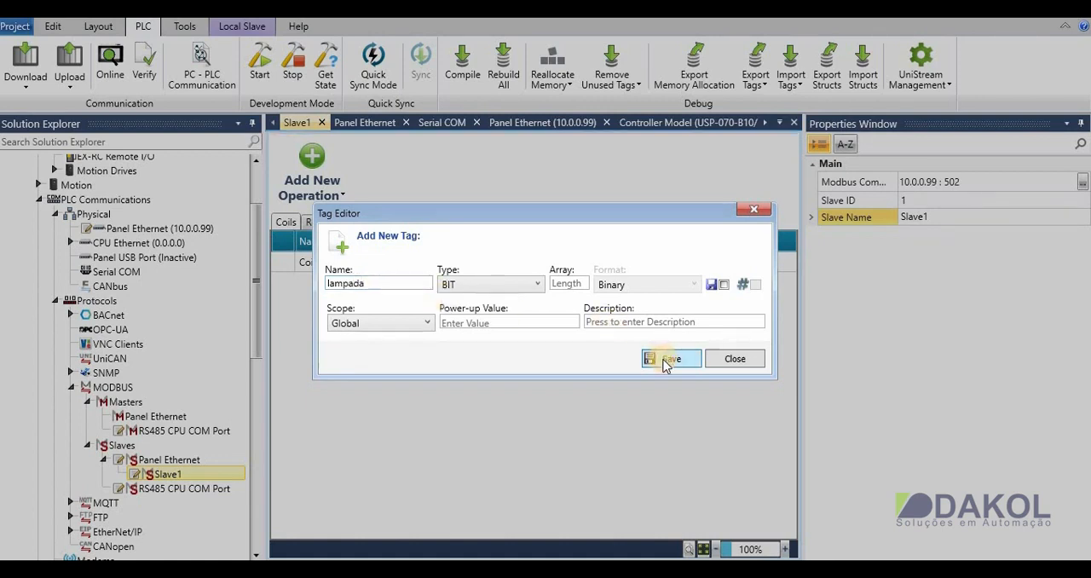
{"action": "left_click", "coordinate": [666, 360]}
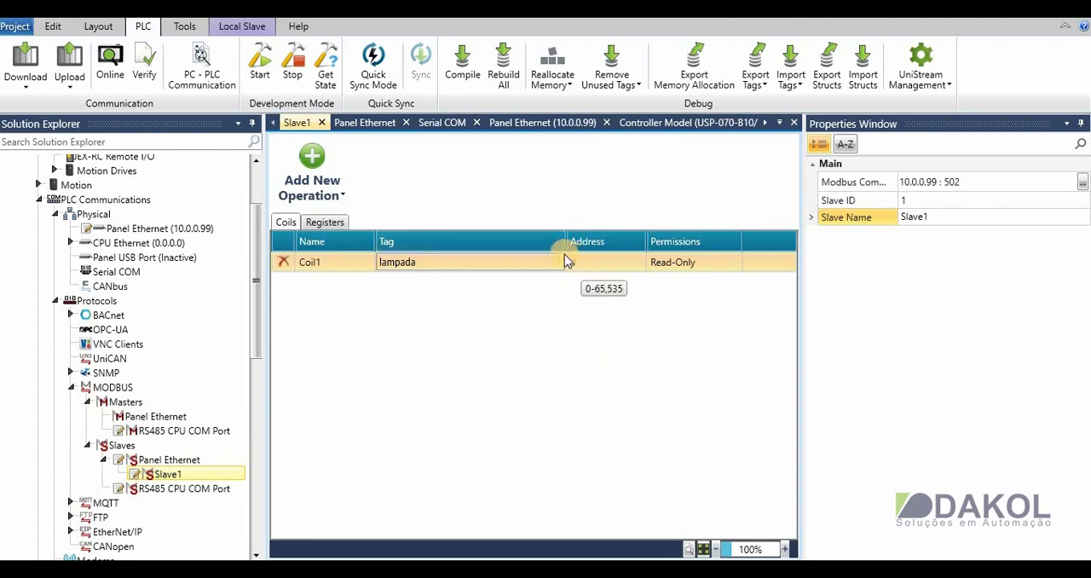
- Set the address of Coil1 to 10 and its permissions to Read/Write
{"action": "left_click", "coordinate": [604, 265]}
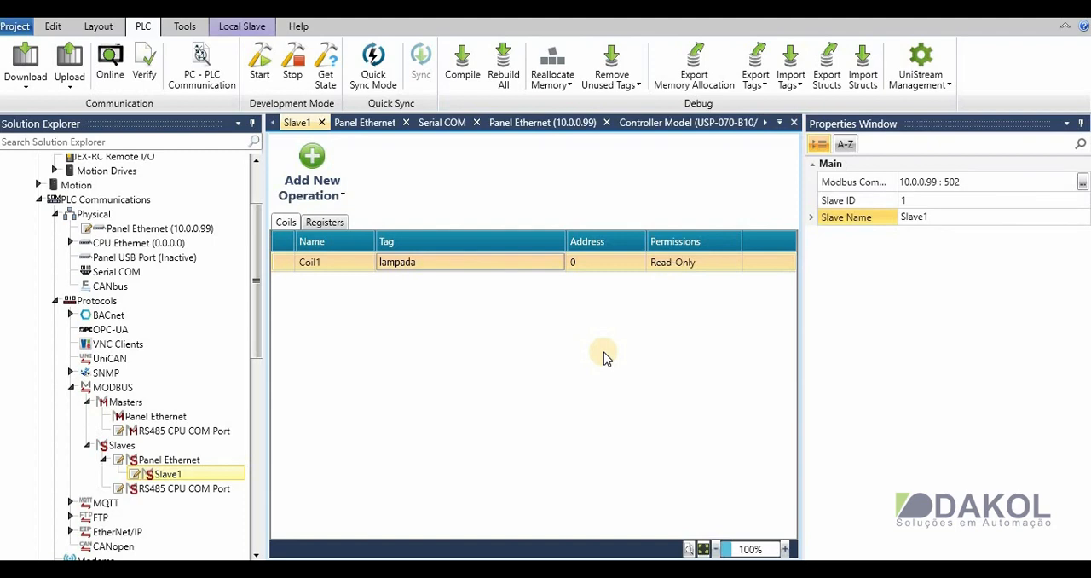
{"action": "left_click", "coordinate": [578, 263]}
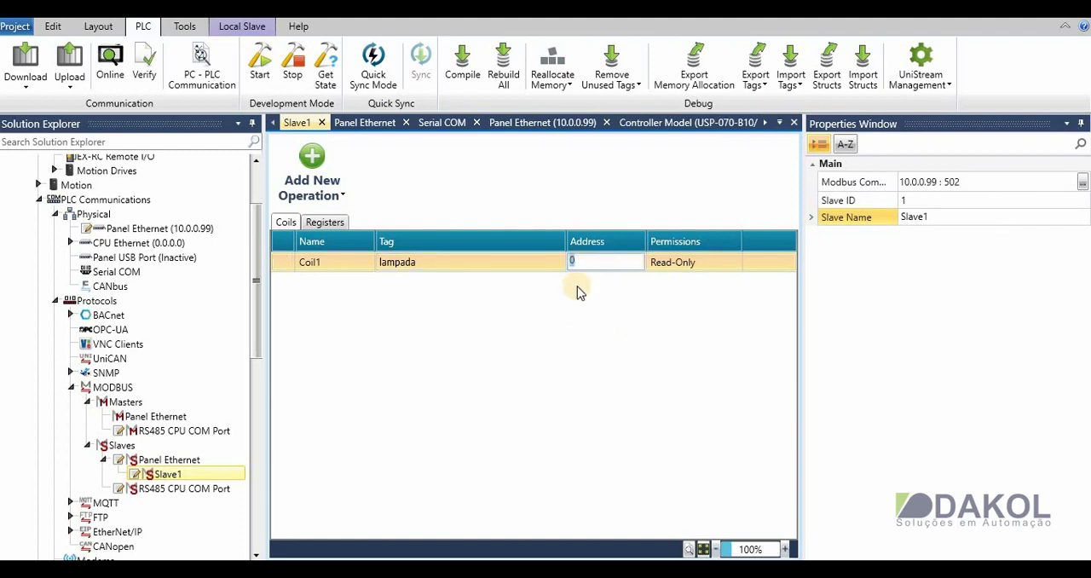
{"action": "type", "text": "10"}
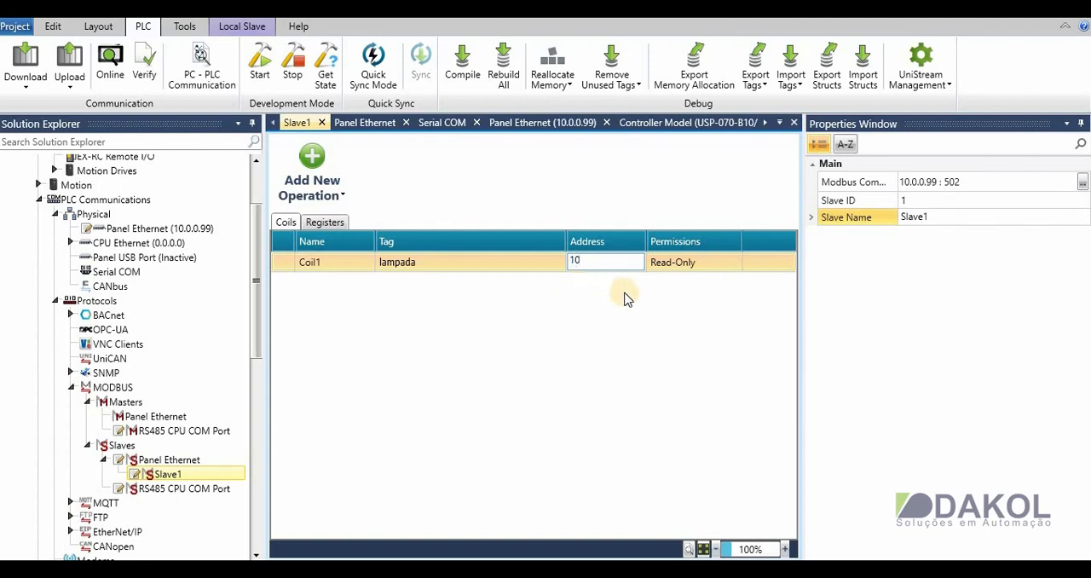
{"action": "key", "text": "Return"}
{"action": "left_click", "coordinate": [714, 265]}
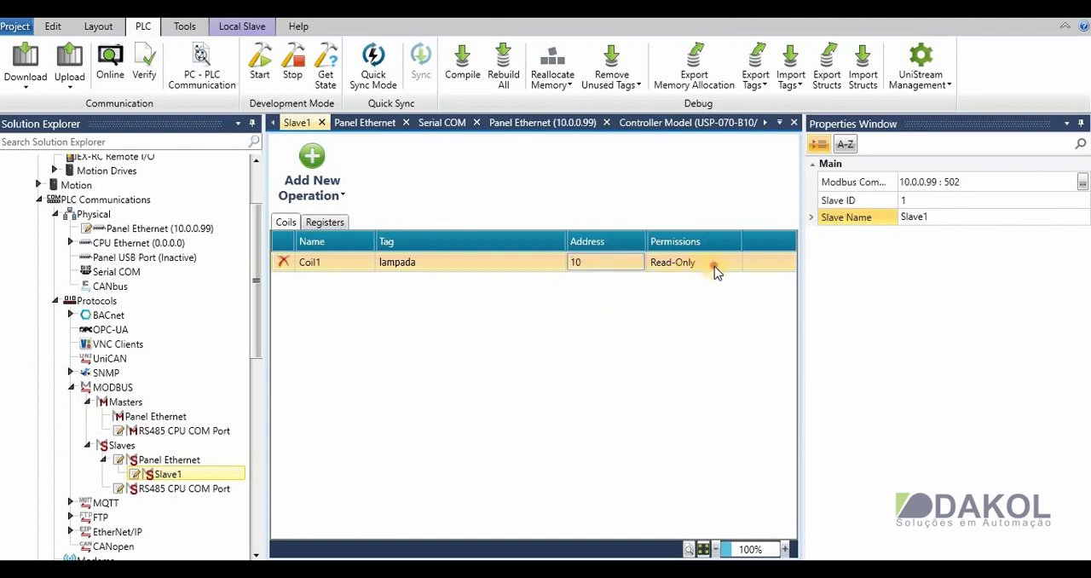
{"action": "left_click", "coordinate": [722, 265]}
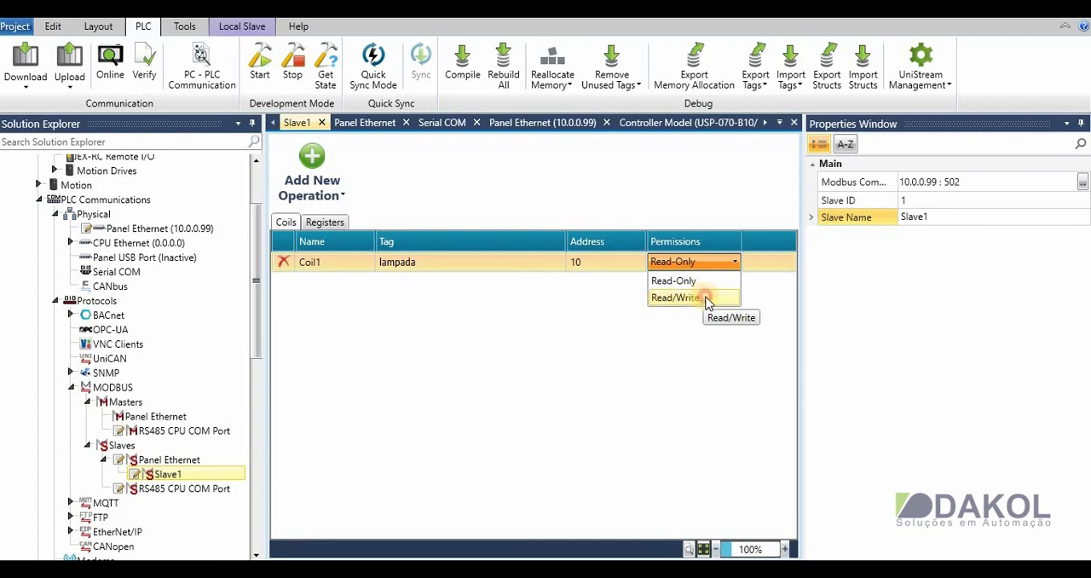
{"action": "left_click", "coordinate": [704, 299]}
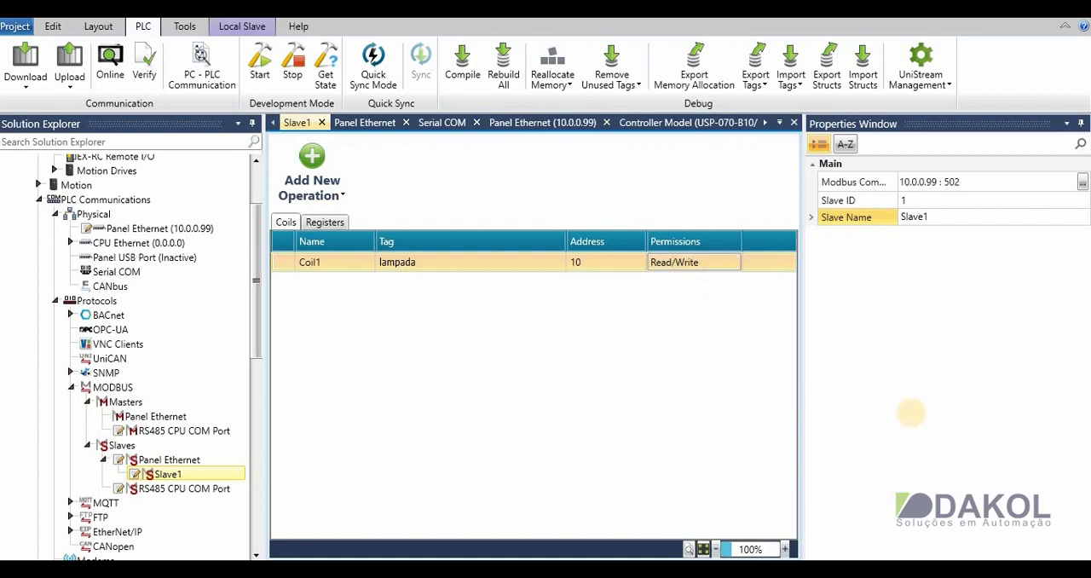
- Add a register operation to Slave1 and create a global INT16 tag named pressão for it
{"action": "left_click", "coordinate": [322, 223]}
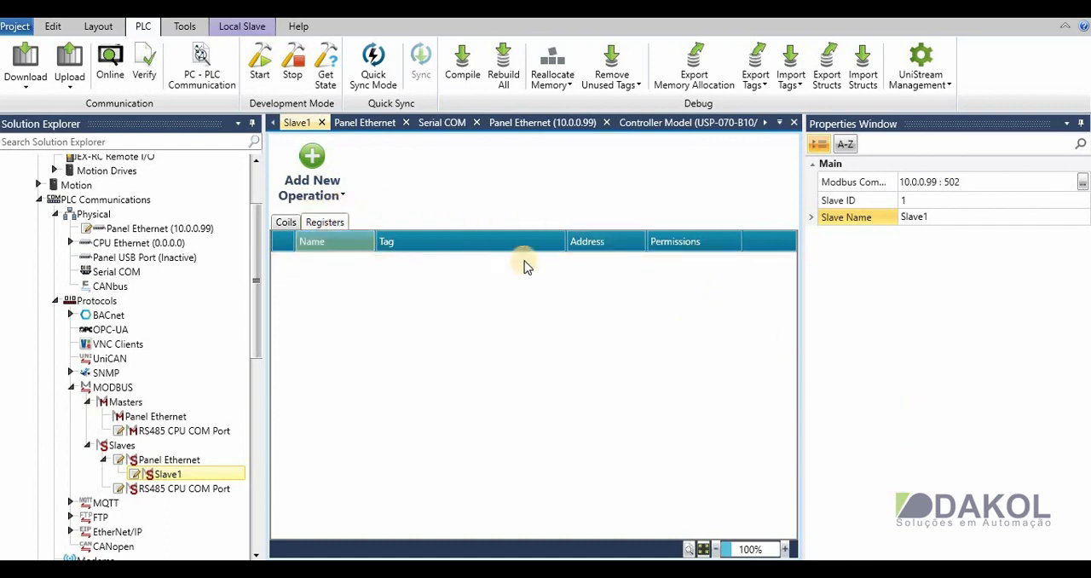
{"action": "left_click", "coordinate": [315, 161]}
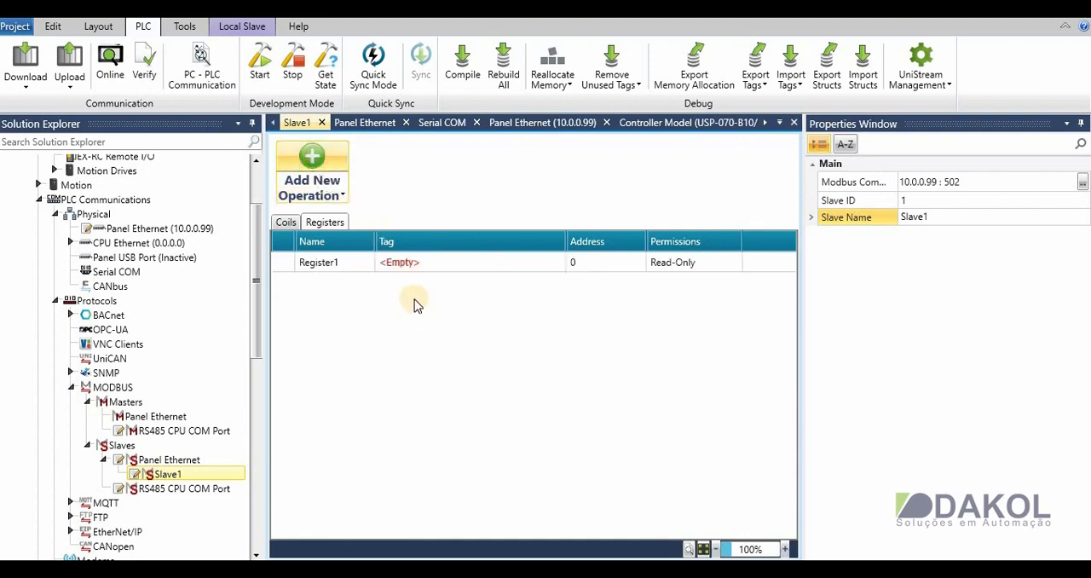
{"action": "left_click", "coordinate": [540, 261]}
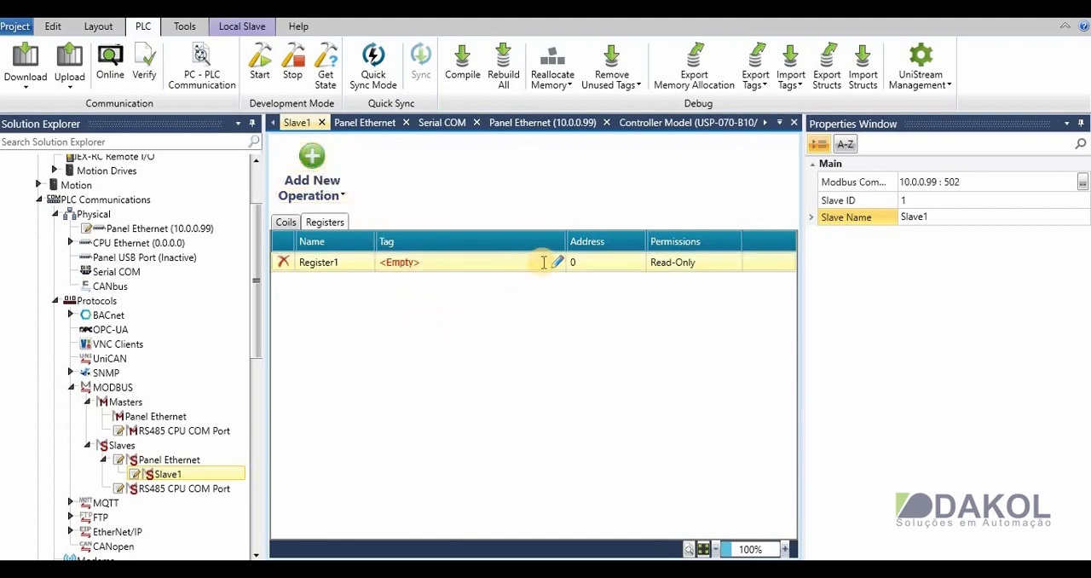
{"action": "left_click", "coordinate": [539, 261]}
{"action": "left_click", "coordinate": [556, 283]}
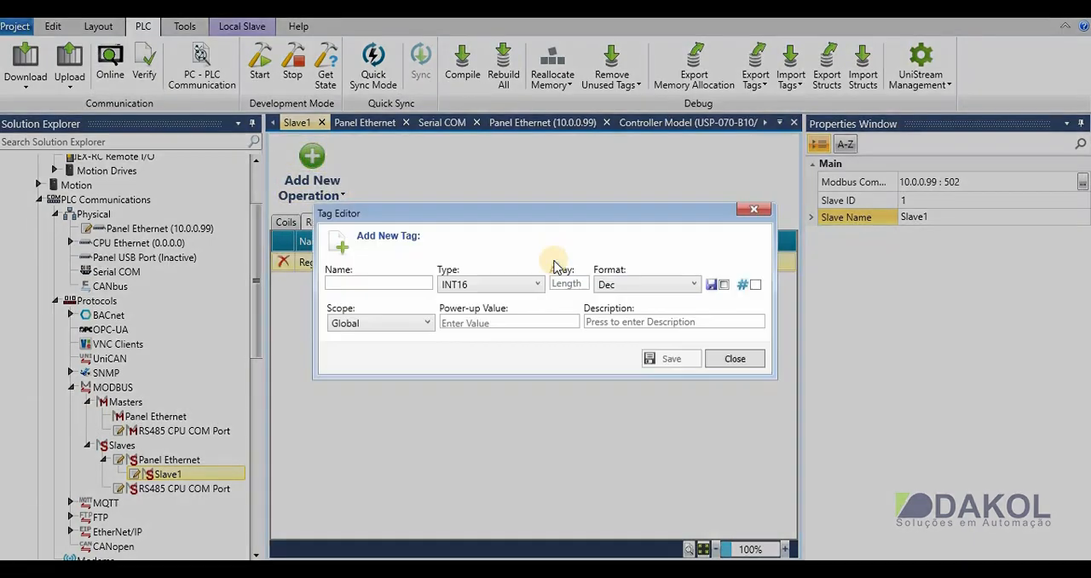
{"action": "left_click", "coordinate": [476, 289]}
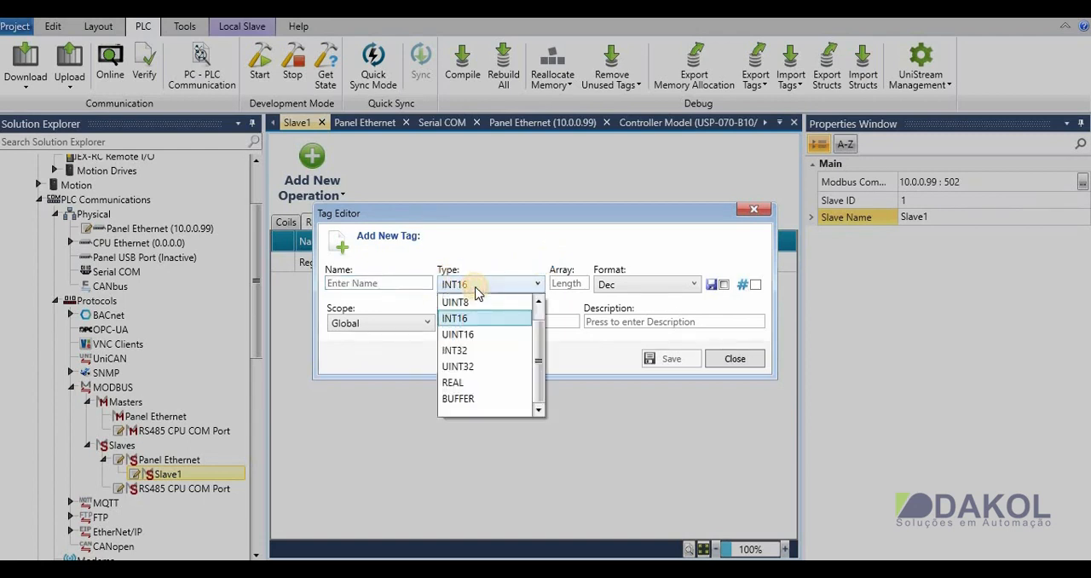
{"action": "left_click", "coordinate": [464, 319]}
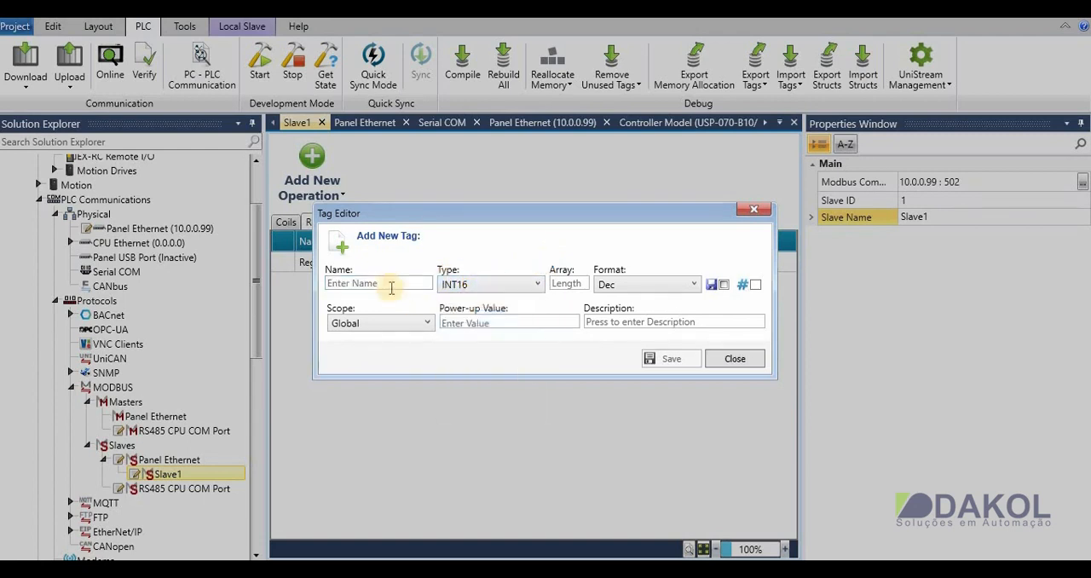
{"action": "left_click", "coordinate": [391, 284]}
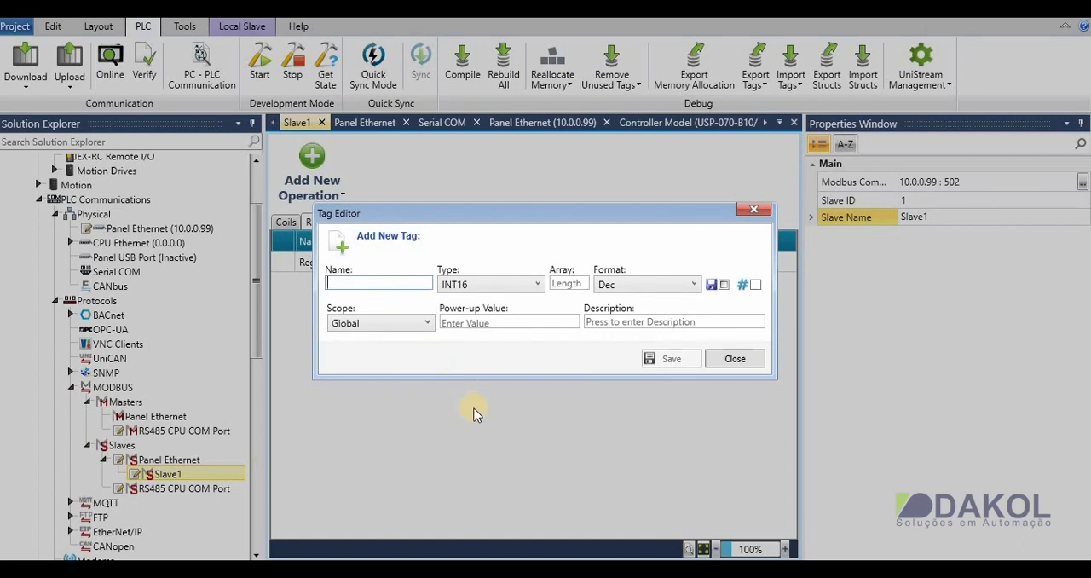
{"action": "type", "text": "P"}
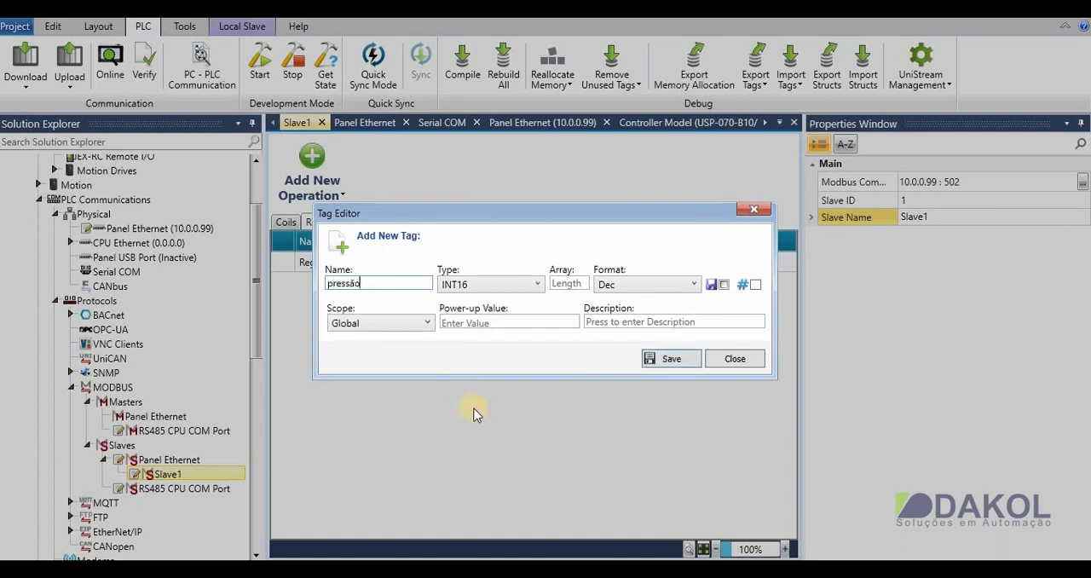
{"action": "left_click", "coordinate": [661, 358]}
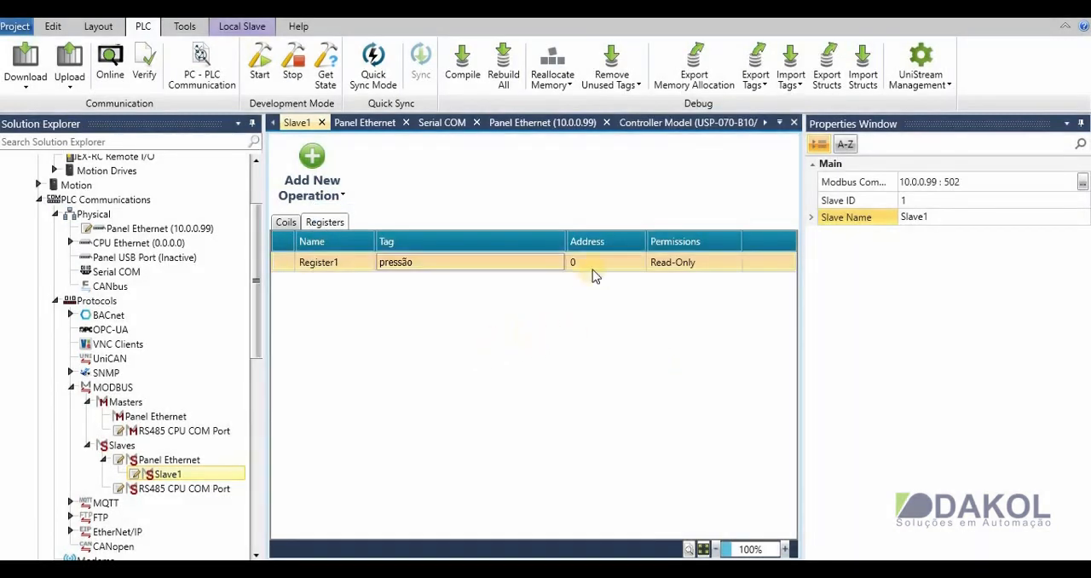
- Set the address of Register1 to 20 and its permissions to Read/Write
{"action": "left_click", "coordinate": [586, 266]}
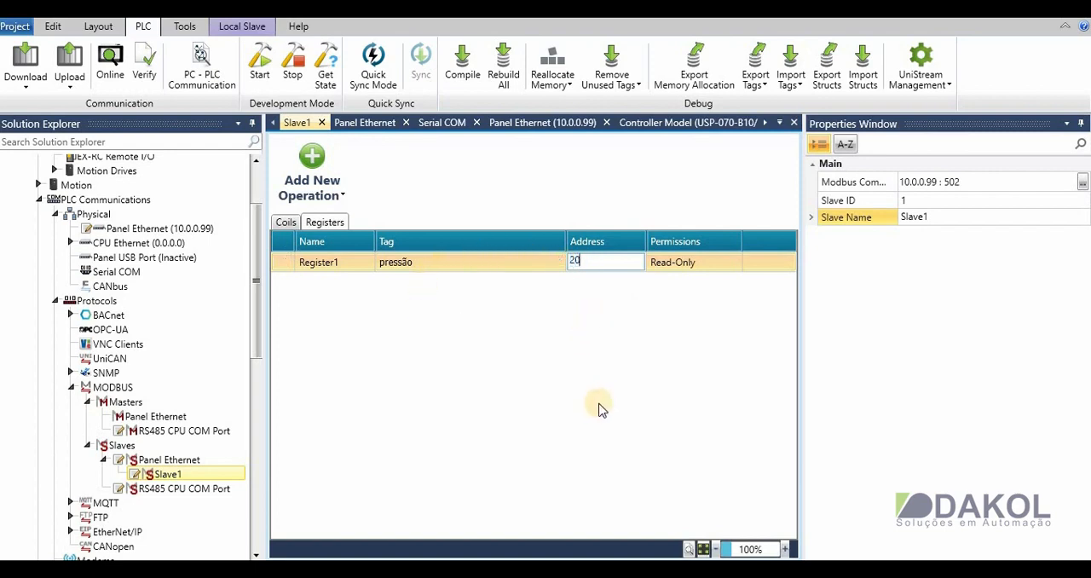
{"action": "left_click", "coordinate": [723, 263]}
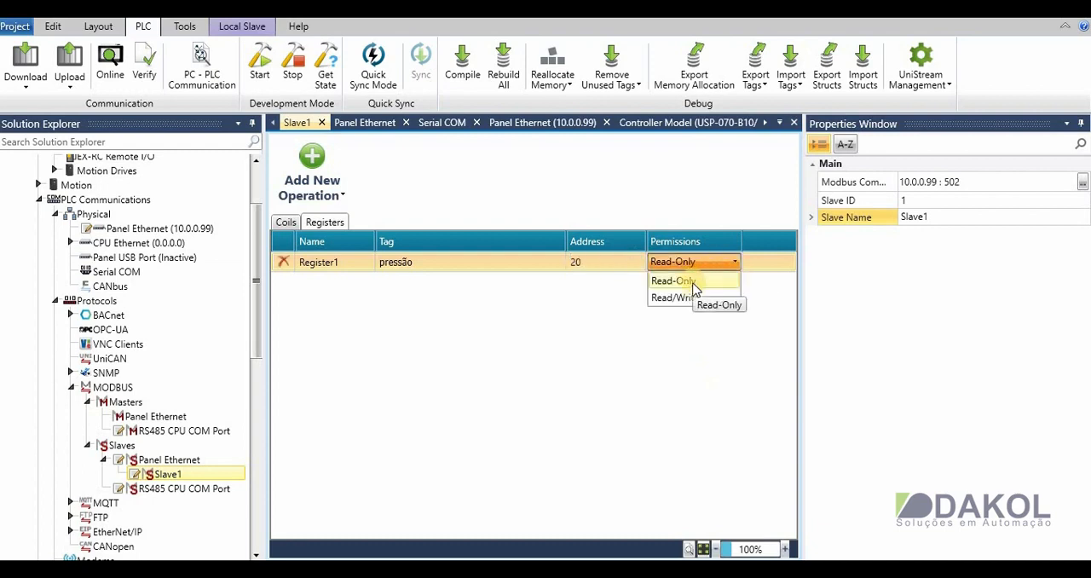
{"action": "left_click", "coordinate": [673, 300]}
{"action": "left_click", "coordinate": [637, 380]}
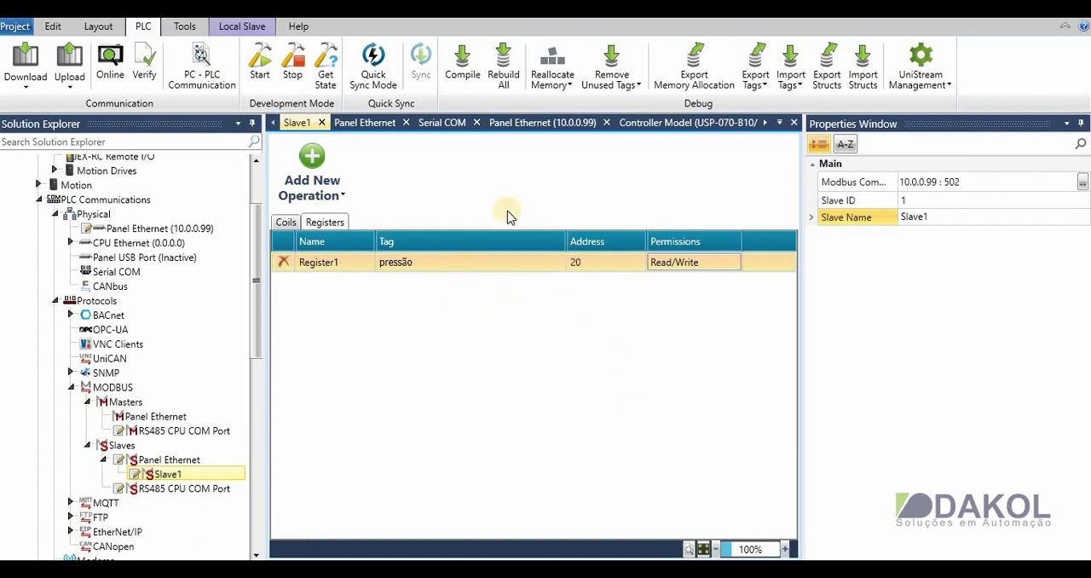
- Add a second register operation and create a global INT16 tag named velocidades with array length 5 for it
{"action": "left_click", "coordinate": [313, 158]}
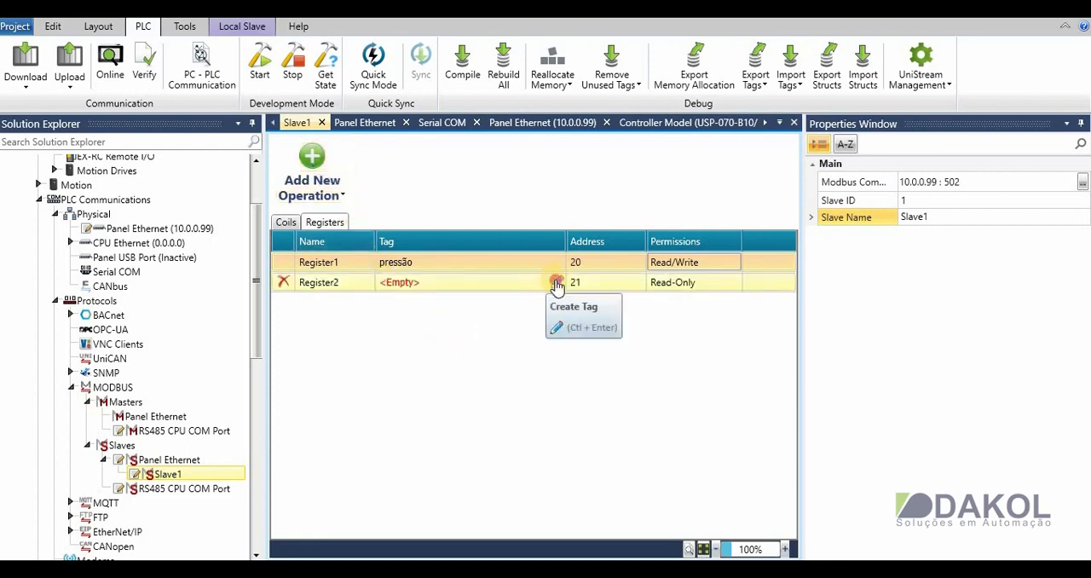
{"action": "left_click", "coordinate": [555, 283]}
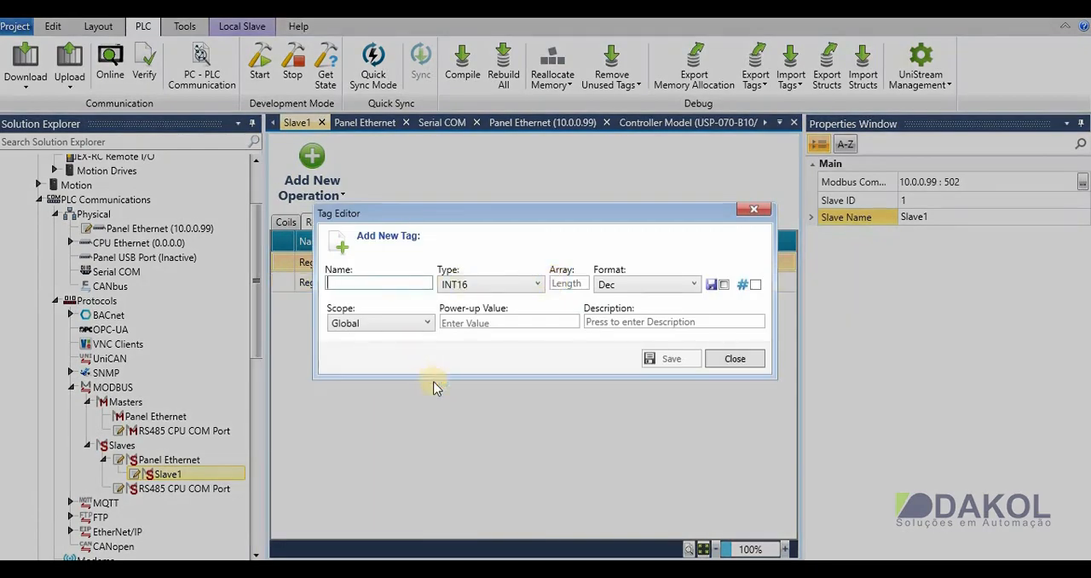
{"action": "type", "text": "velocida"}
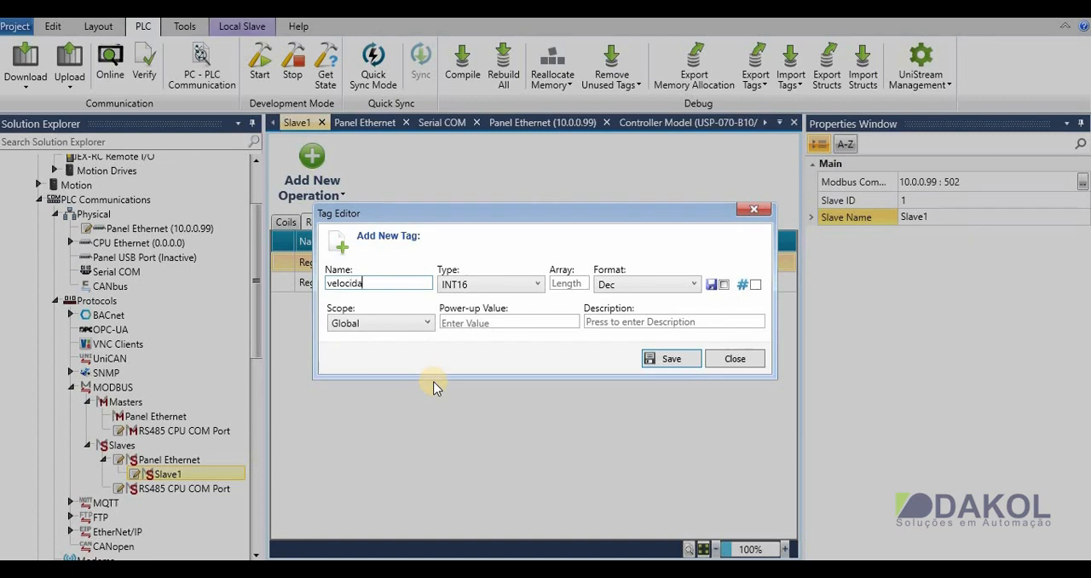
{"action": "type", "text": "des"}
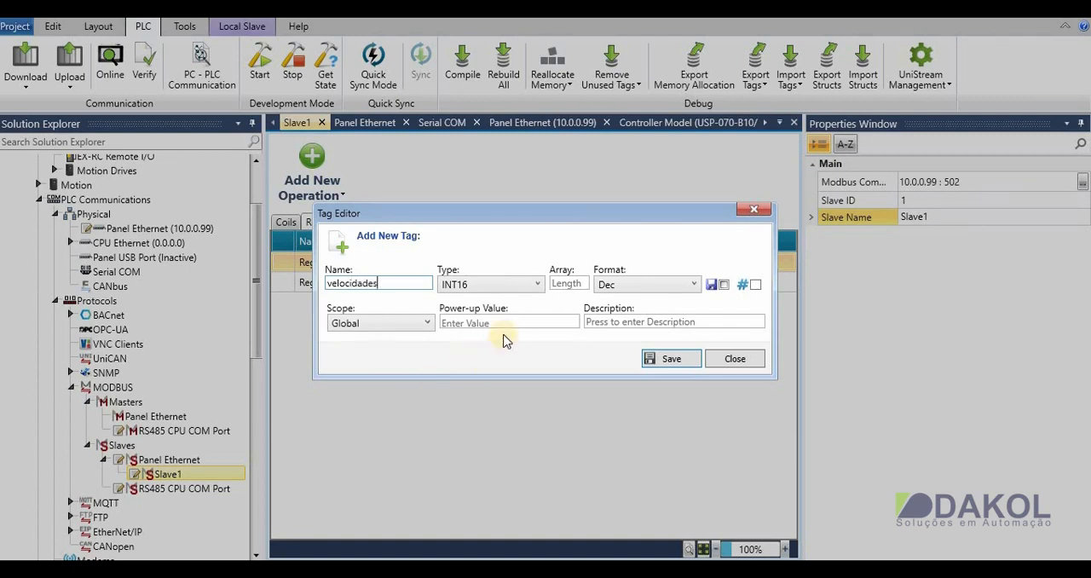
{"action": "left_click", "coordinate": [566, 284]}
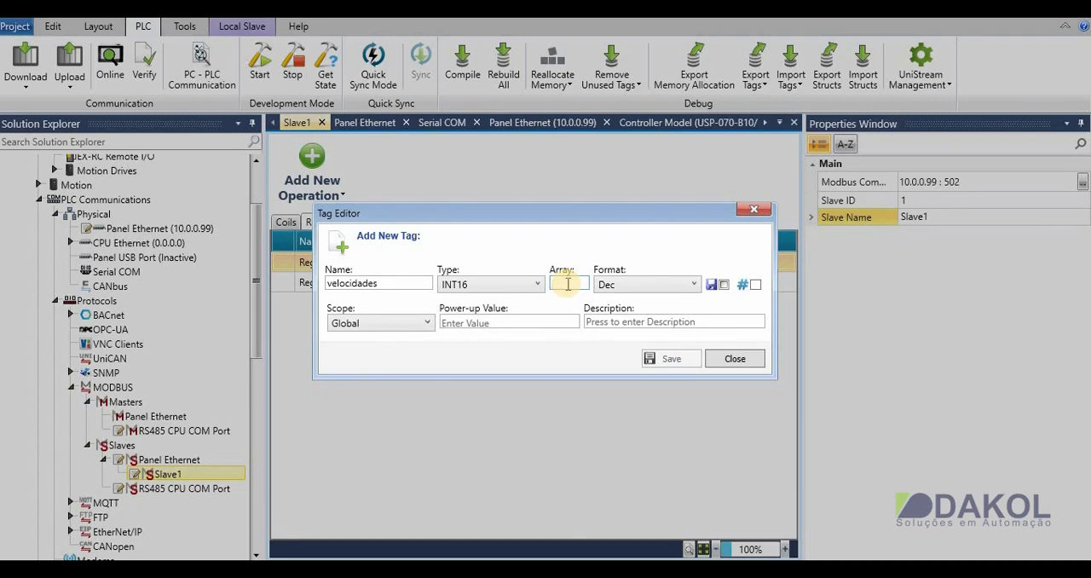
{"action": "type", "text": "5"}
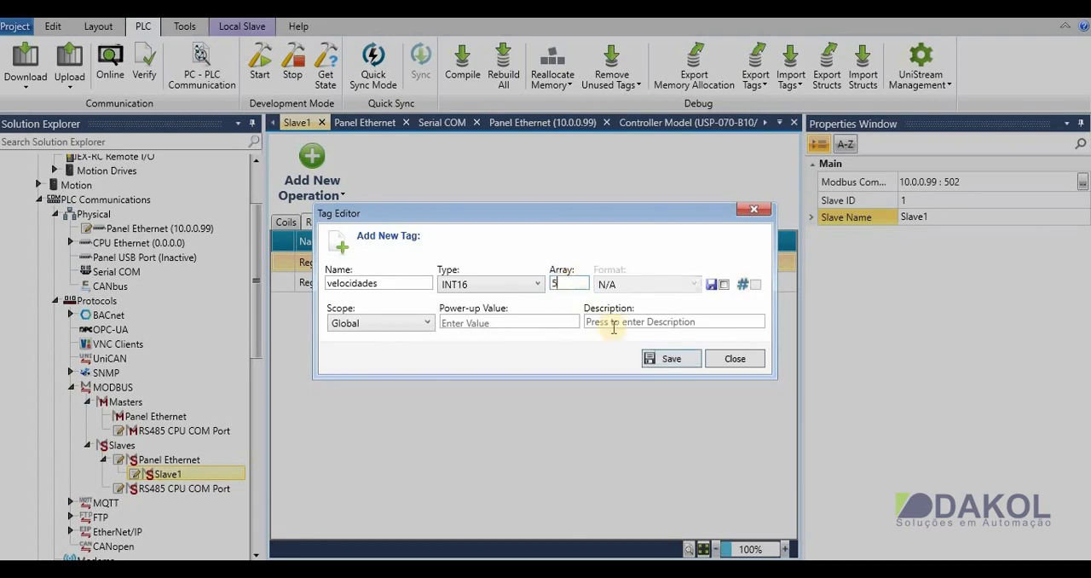
{"action": "left_click", "coordinate": [658, 358]}
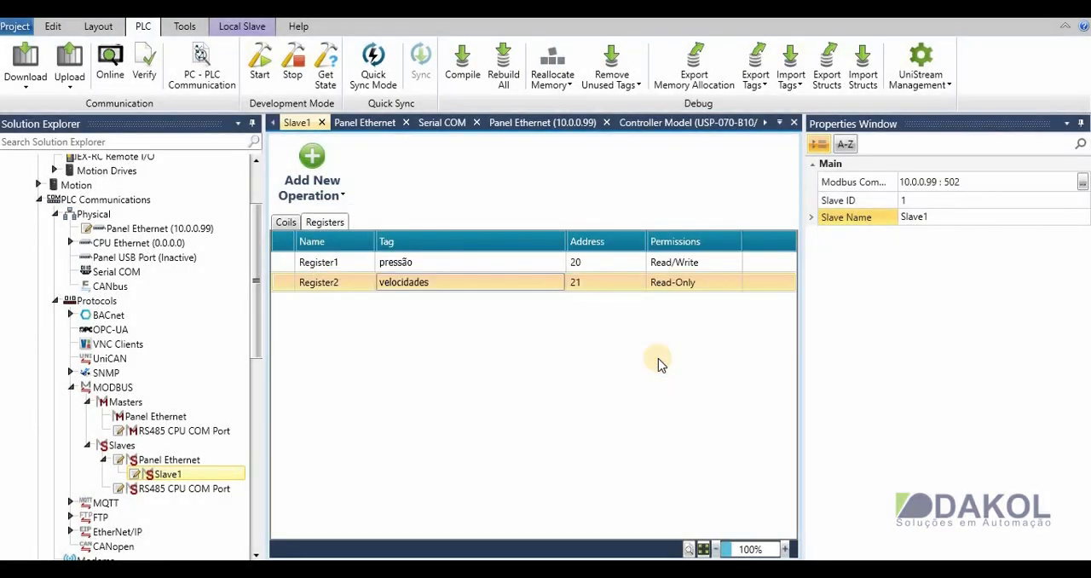
- Set the address of Register2 to 30, and add a third register operation and delete it again
{"action": "left_click", "coordinate": [584, 290]}
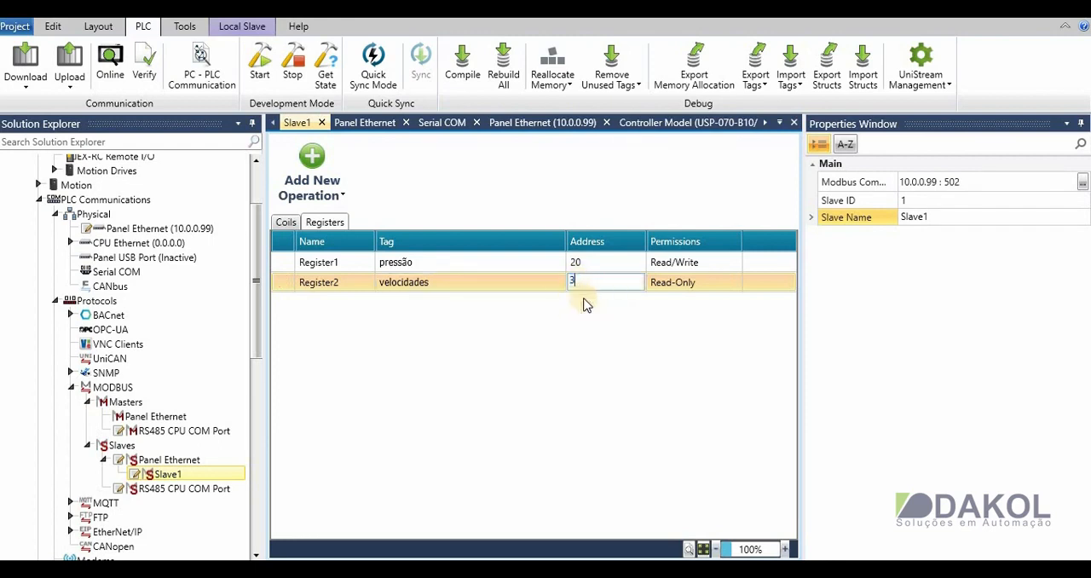
{"action": "key", "text": "Return"}
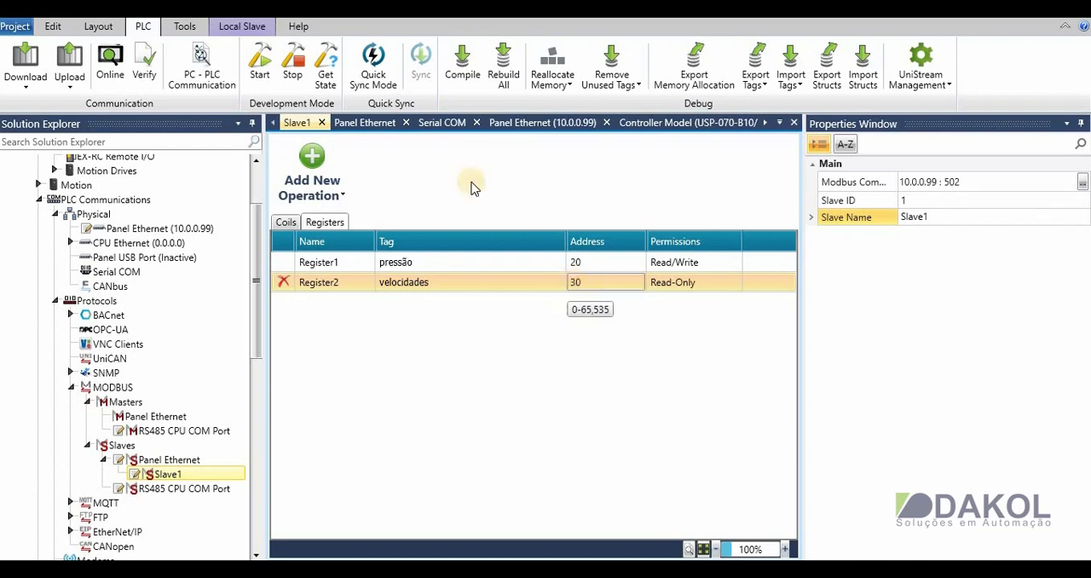
{"action": "left_click", "coordinate": [312, 169]}
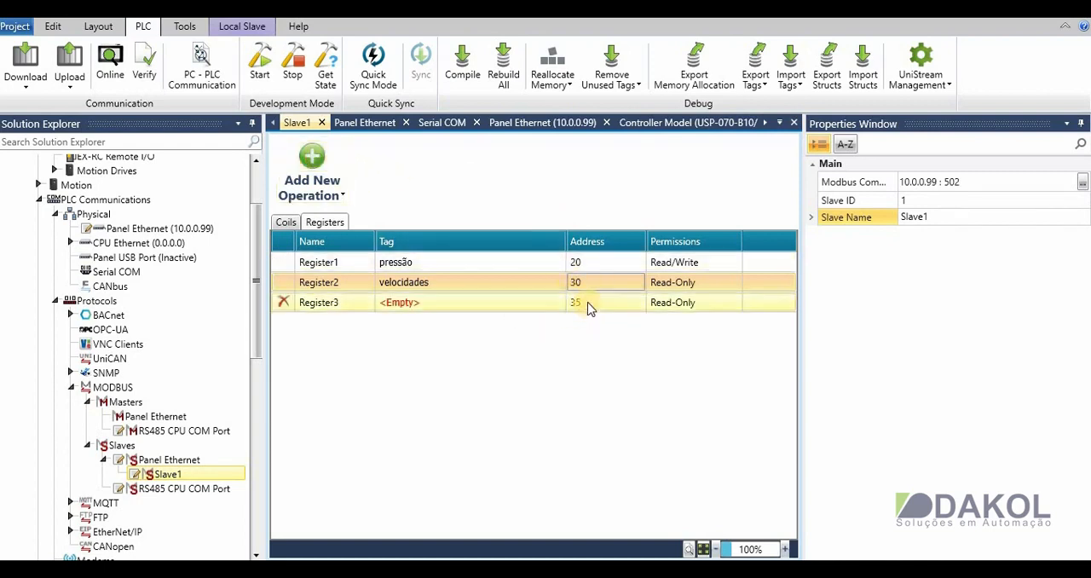
{"action": "left_click", "coordinate": [285, 302]}
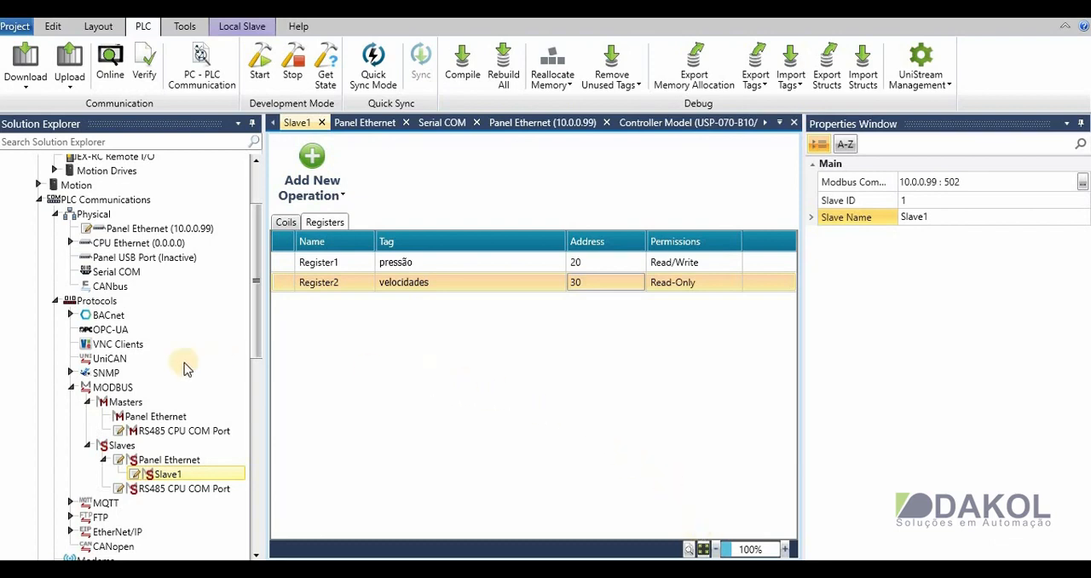
- Add a remote slave to the Modbus master on Panel Ethernet and give it a new periodic coil operation
{"action": "double_click", "coordinate": [197, 418]}
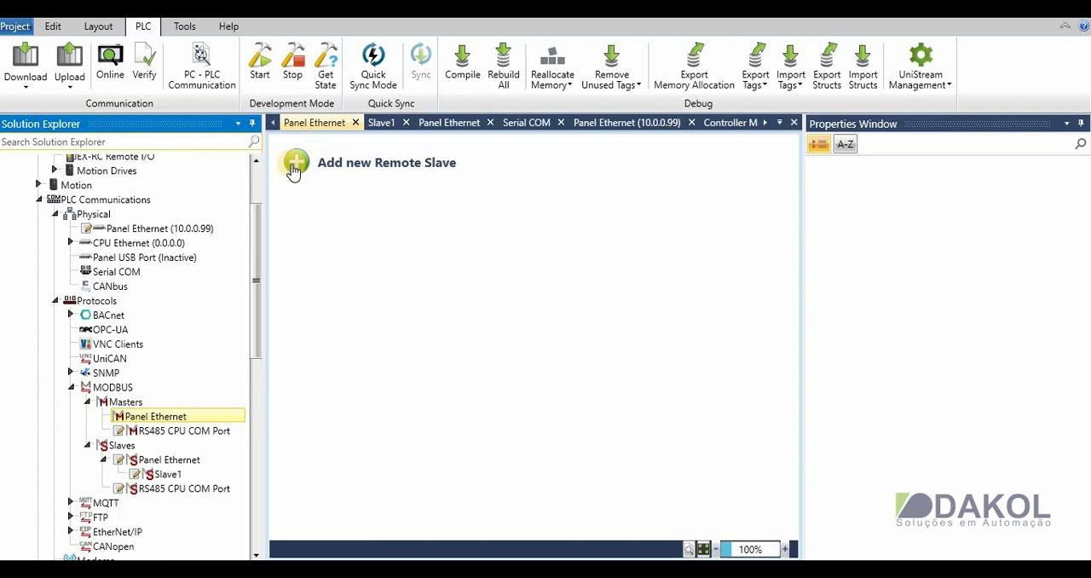
{"action": "left_click", "coordinate": [295, 166]}
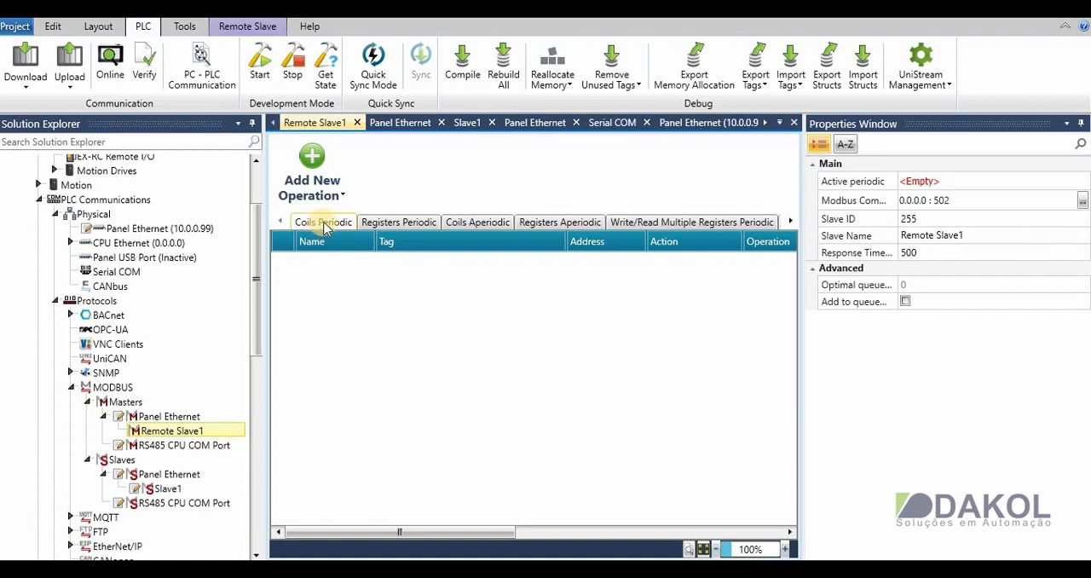
{"action": "left_click", "coordinate": [314, 177]}
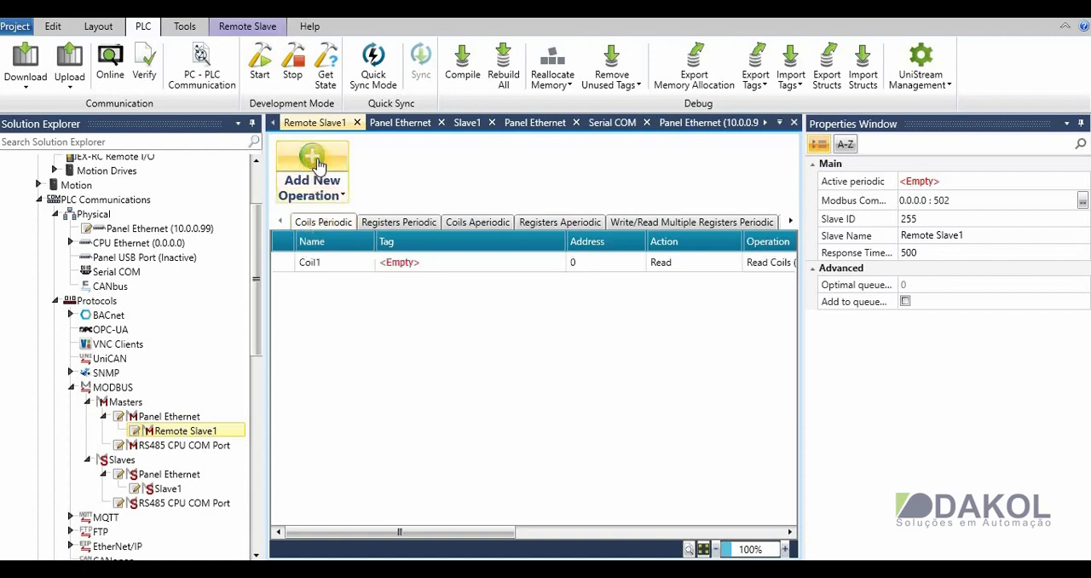
- Create a global BIT tag named led for Remote Slave1's periodic Coil1 operation
{"action": "left_click", "coordinate": [431, 261]}
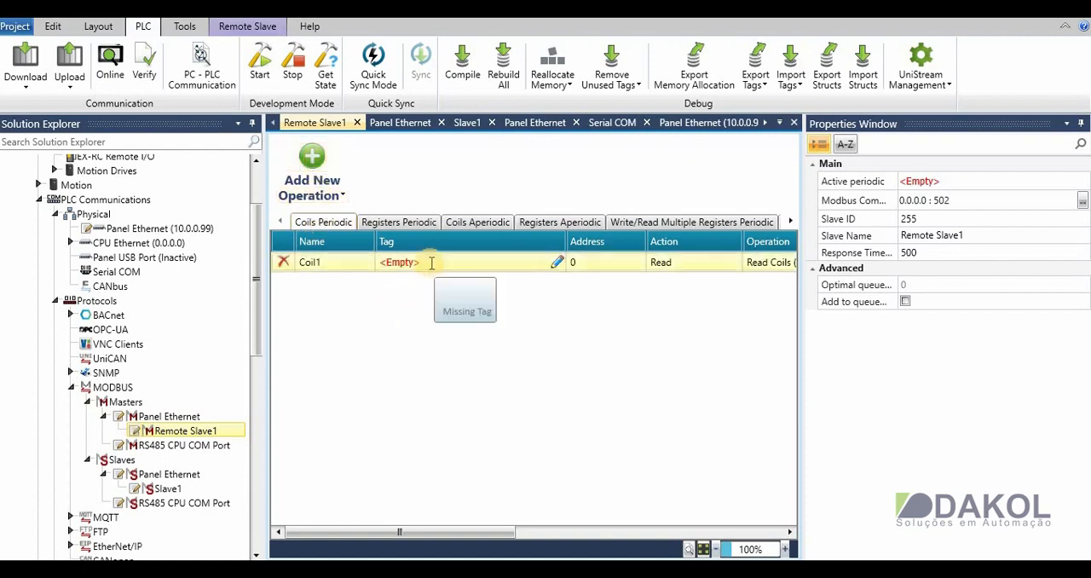
{"action": "left_click", "coordinate": [559, 262]}
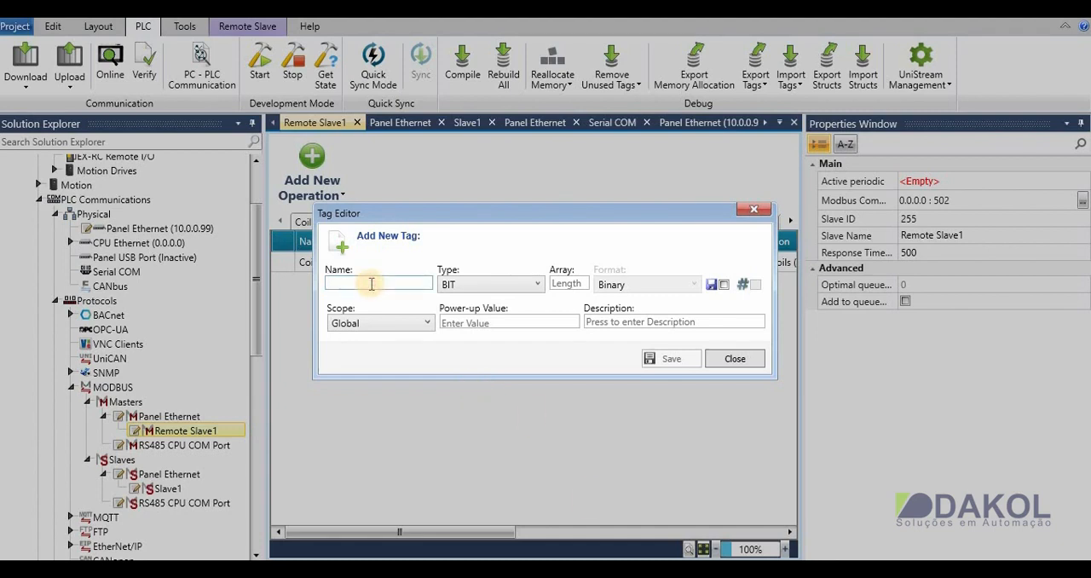
{"action": "type", "text": "led"}
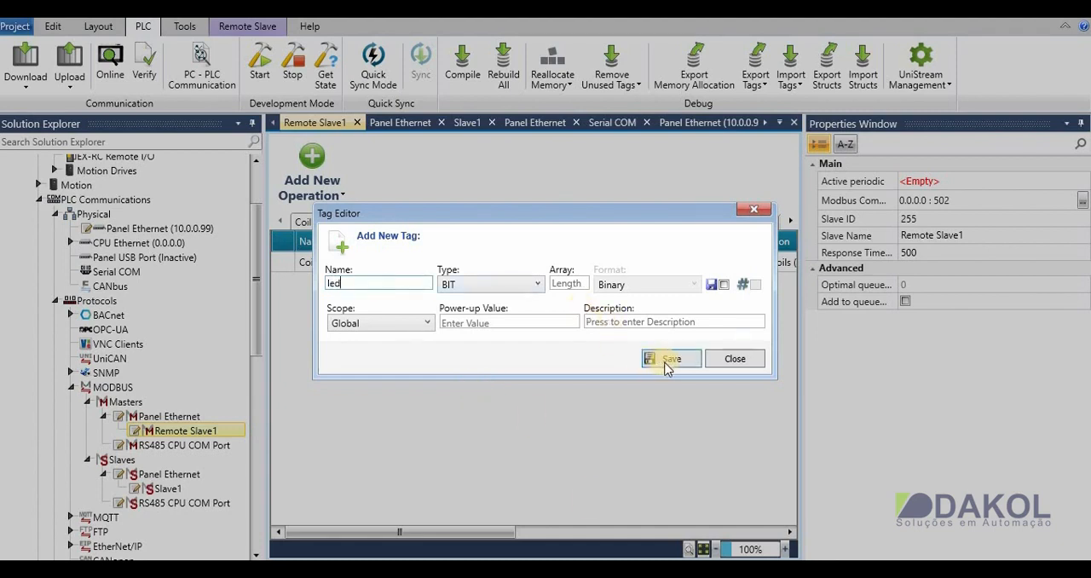
{"action": "left_click", "coordinate": [667, 362]}
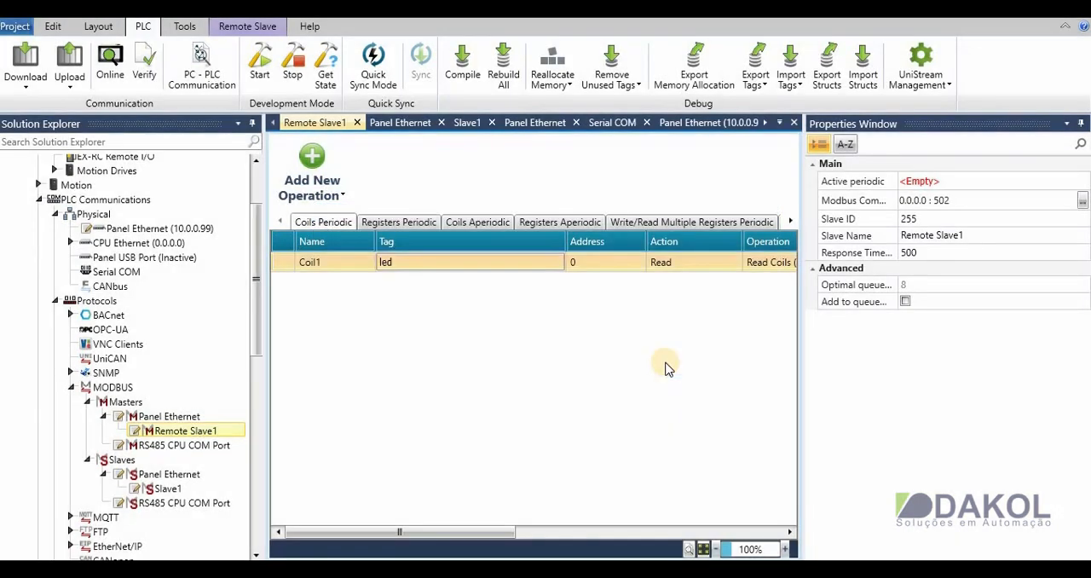
- Set the address of the periodic Coil1 operation to 8 and its action to Read
{"action": "left_click", "coordinate": [583, 261]}
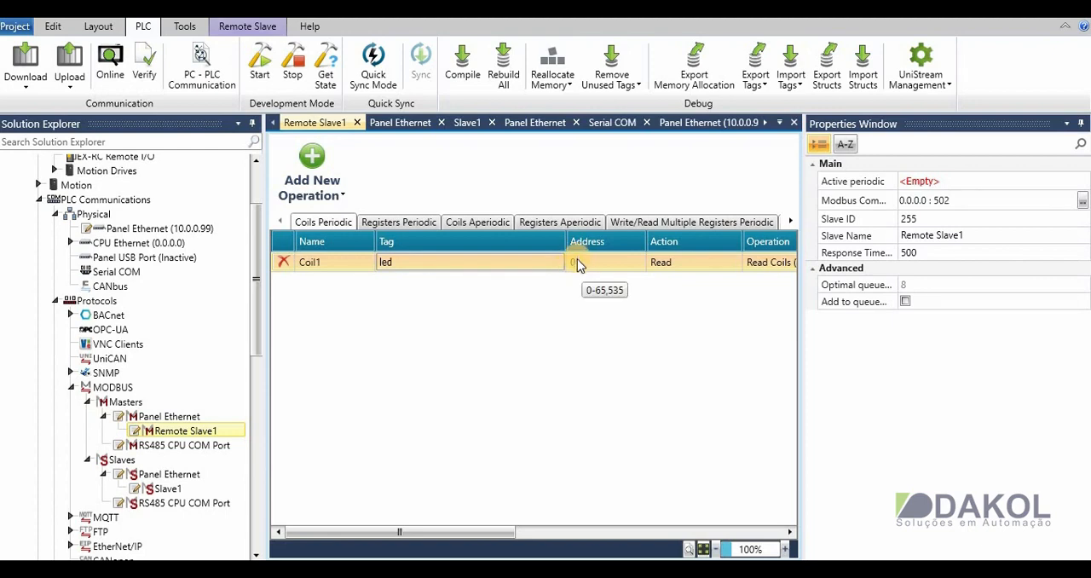
{"action": "left_click", "coordinate": [576, 259]}
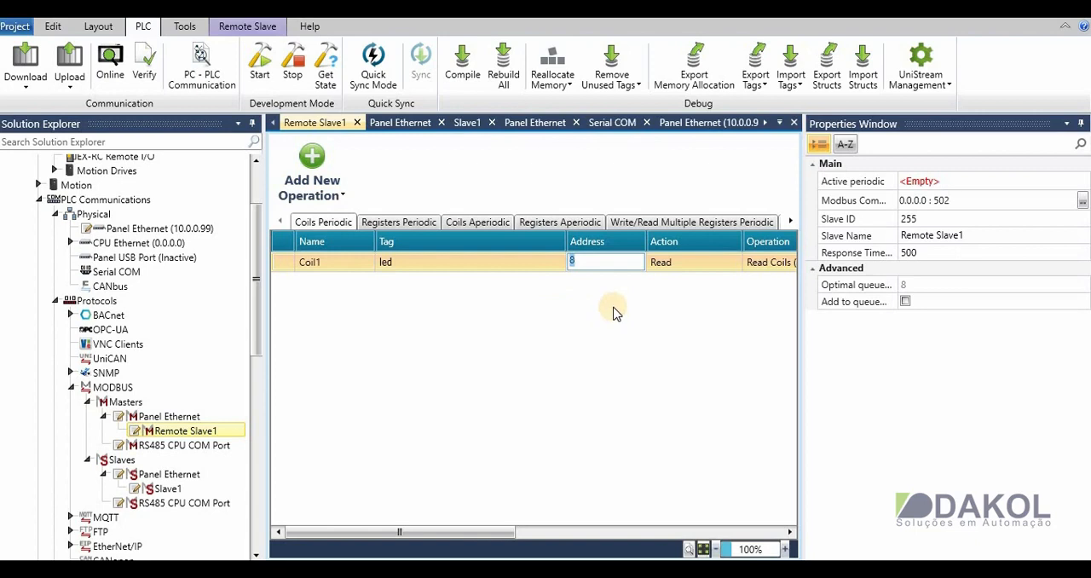
{"action": "key", "text": "Return"}
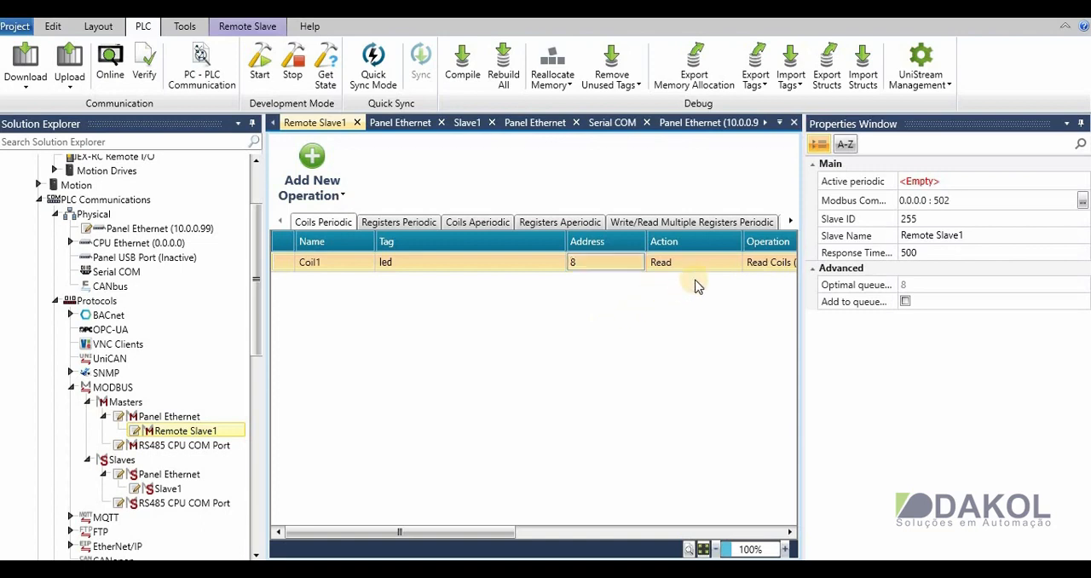
{"action": "left_click", "coordinate": [712, 262]}
{"action": "left_click", "coordinate": [712, 262]}
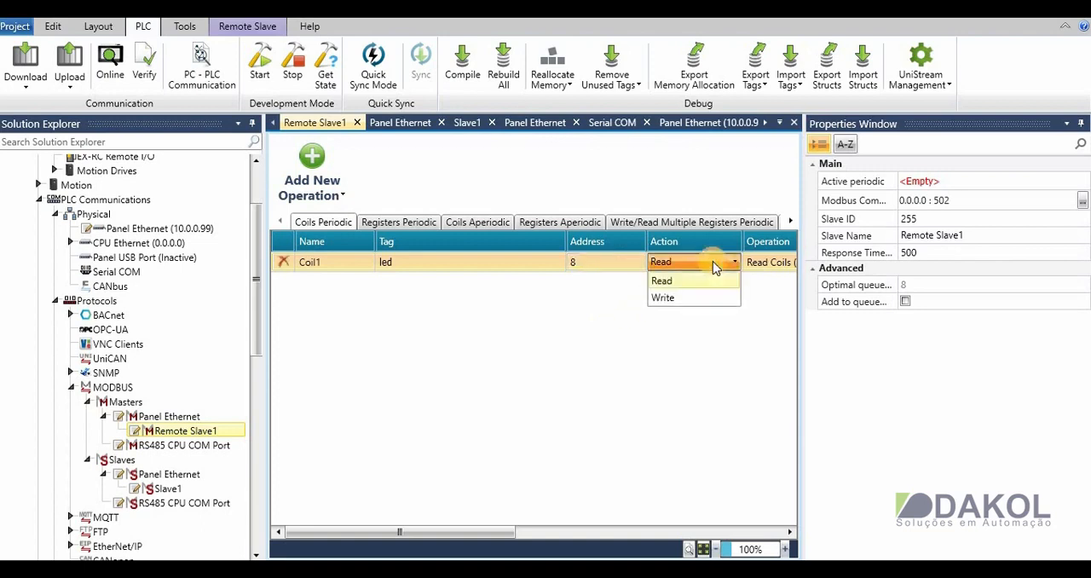
{"action": "left_click", "coordinate": [675, 283]}
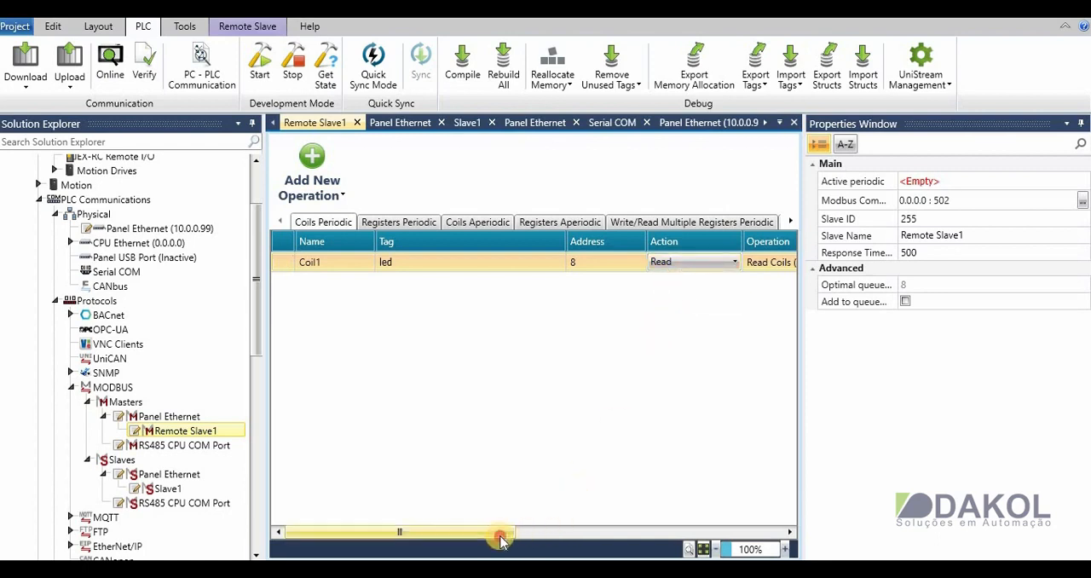
- Choose Read Coils (1) as the operation for Remote Slave1's periodic Coil1
{"action": "left_click_drag", "start_coordinate": [500, 539], "coordinate": [662, 524]}
{"action": "left_click", "coordinate": [478, 269]}
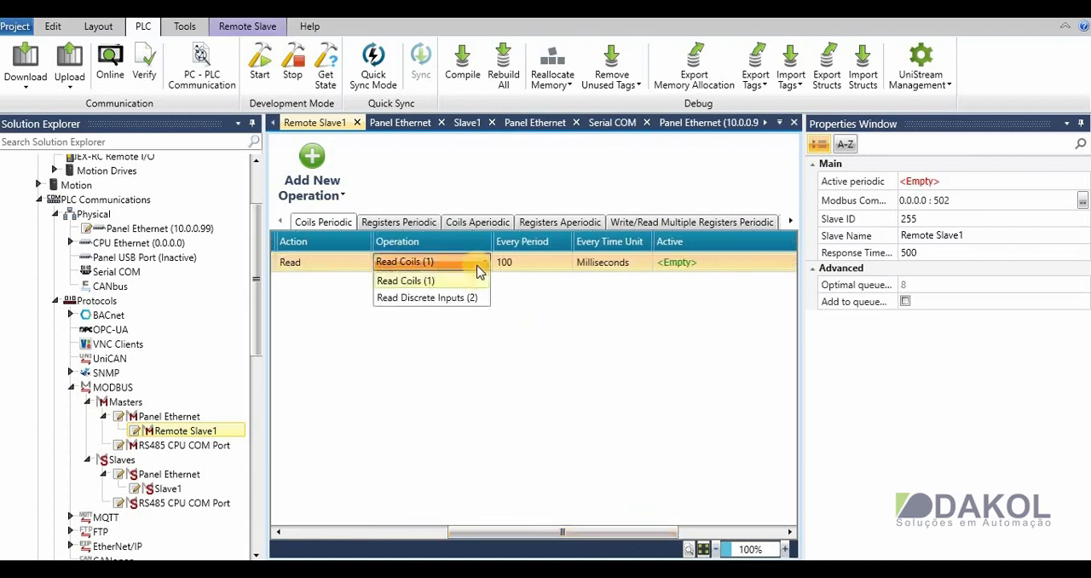
{"action": "left_click", "coordinate": [452, 283]}
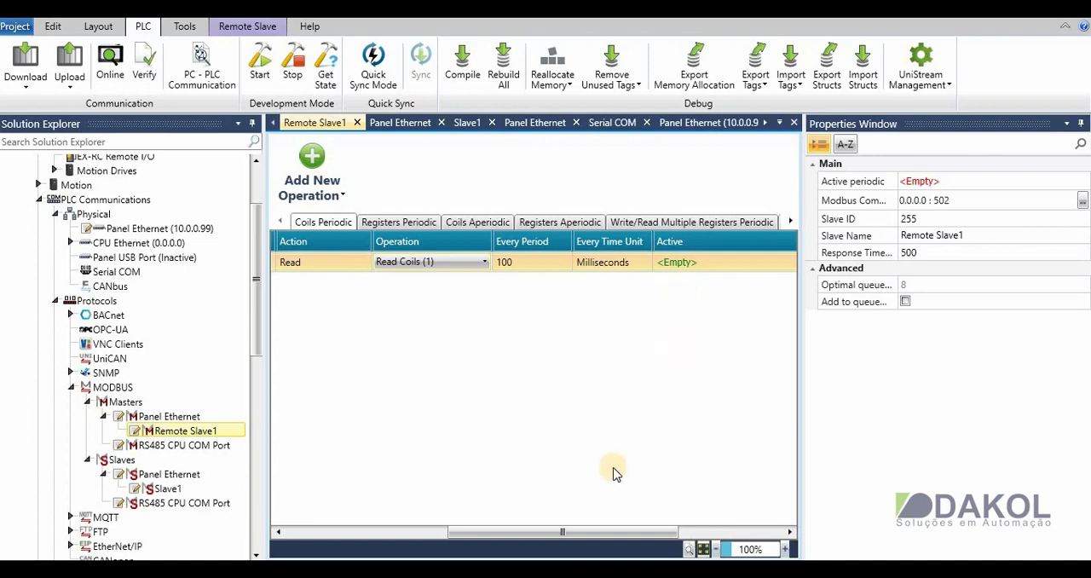
{"action": "left_click", "coordinate": [588, 531]}
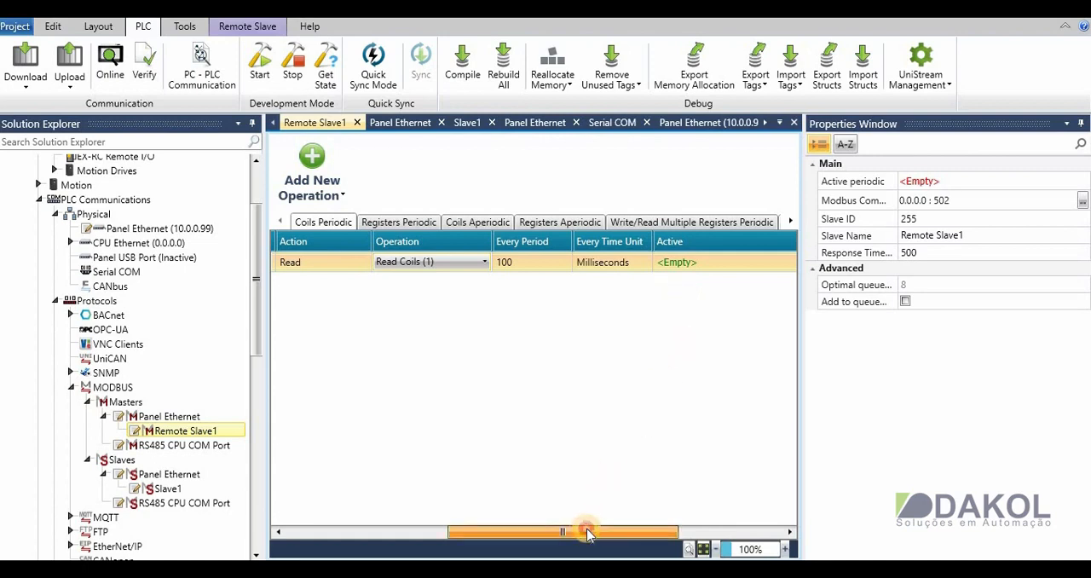
{"action": "left_click_drag", "start_coordinate": [588, 531], "coordinate": [422, 524]}
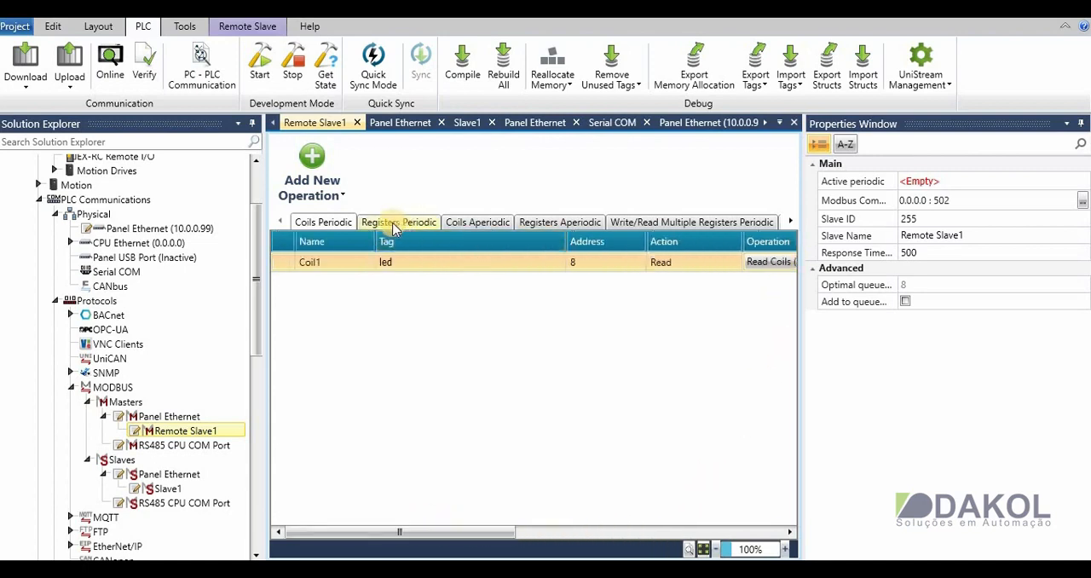
- Add a periodic register operation to Remote Slave1 and create a global INT16 tag named vazão for it
{"action": "left_click", "coordinate": [393, 223]}
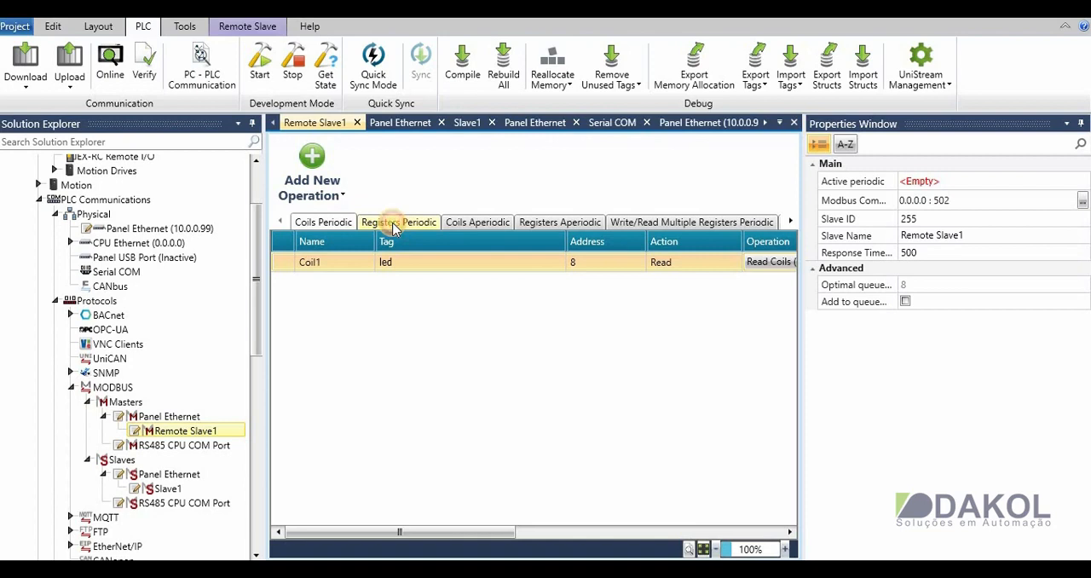
{"action": "left_click", "coordinate": [308, 156]}
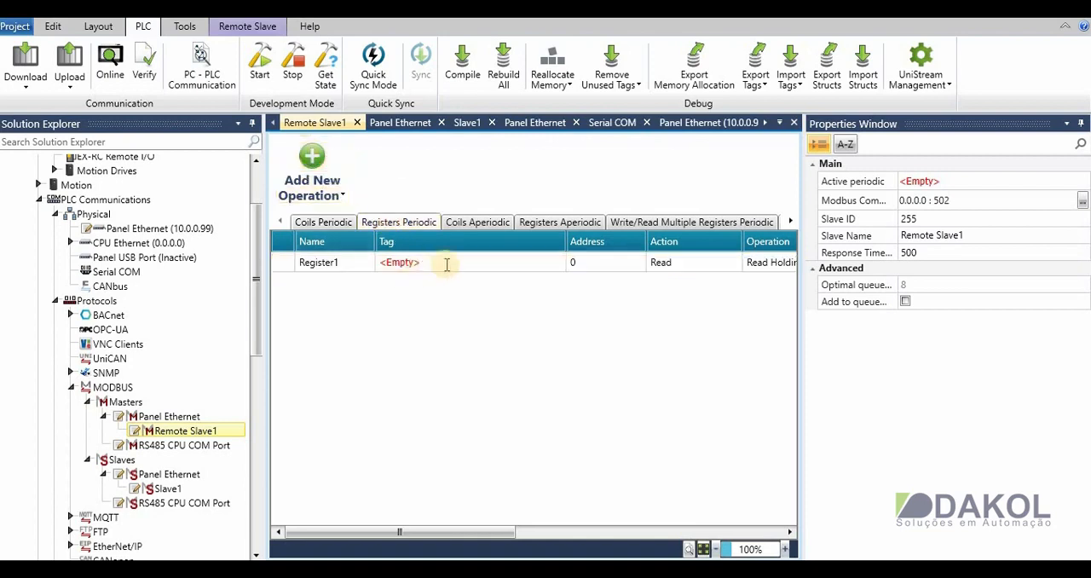
{"action": "left_click", "coordinate": [559, 267]}
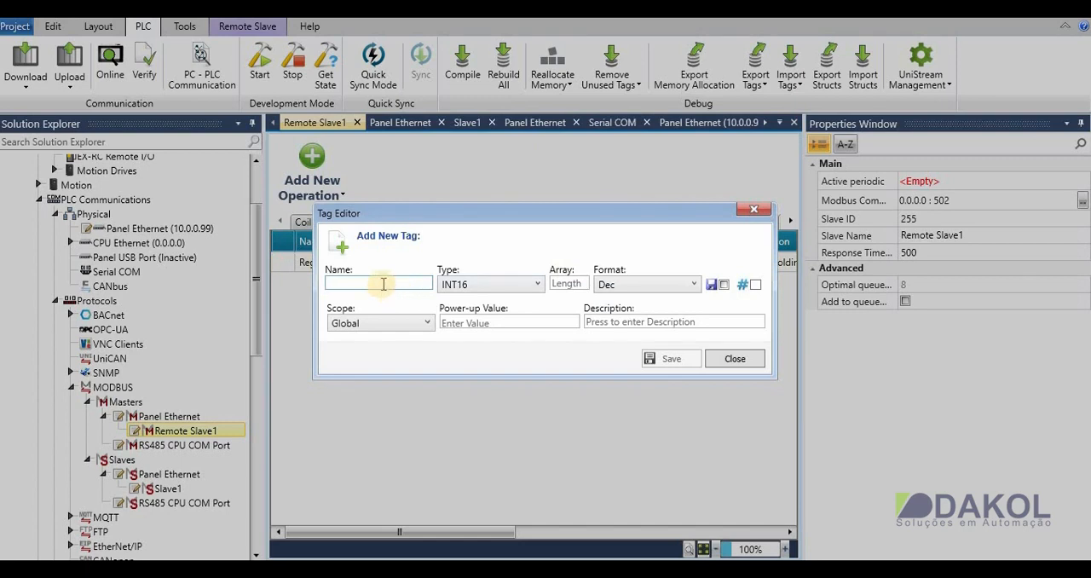
{"action": "left_click", "coordinate": [492, 287]}
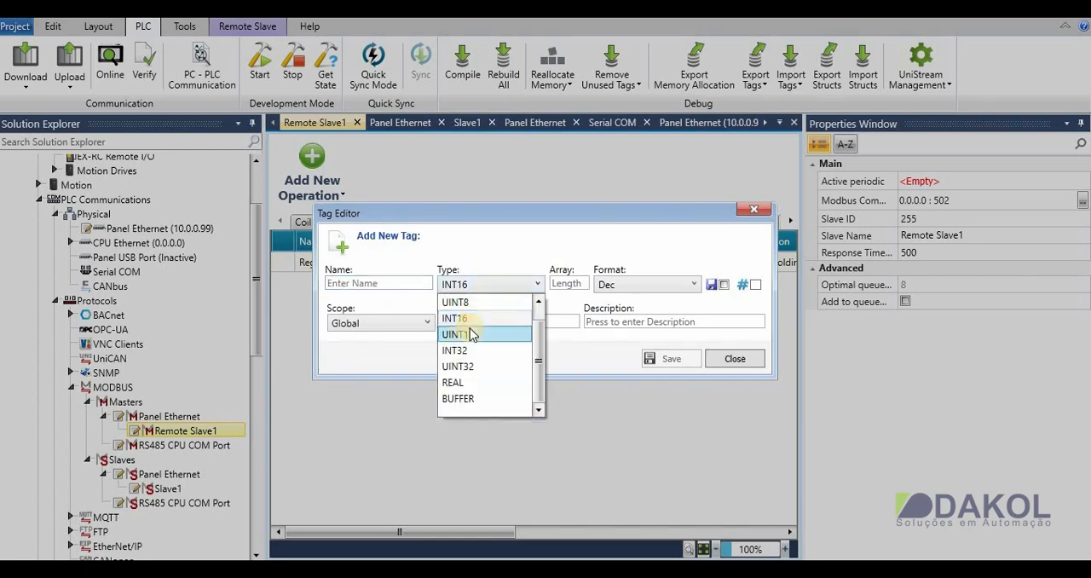
{"action": "left_click", "coordinate": [473, 322]}
{"action": "left_click", "coordinate": [394, 284]}
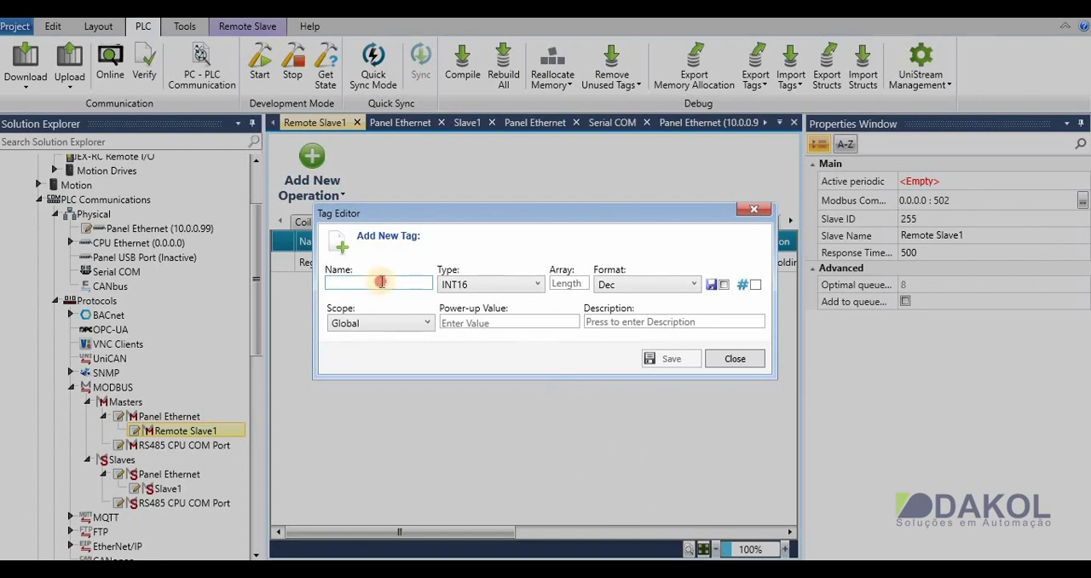
{"action": "type", "text": "V"}
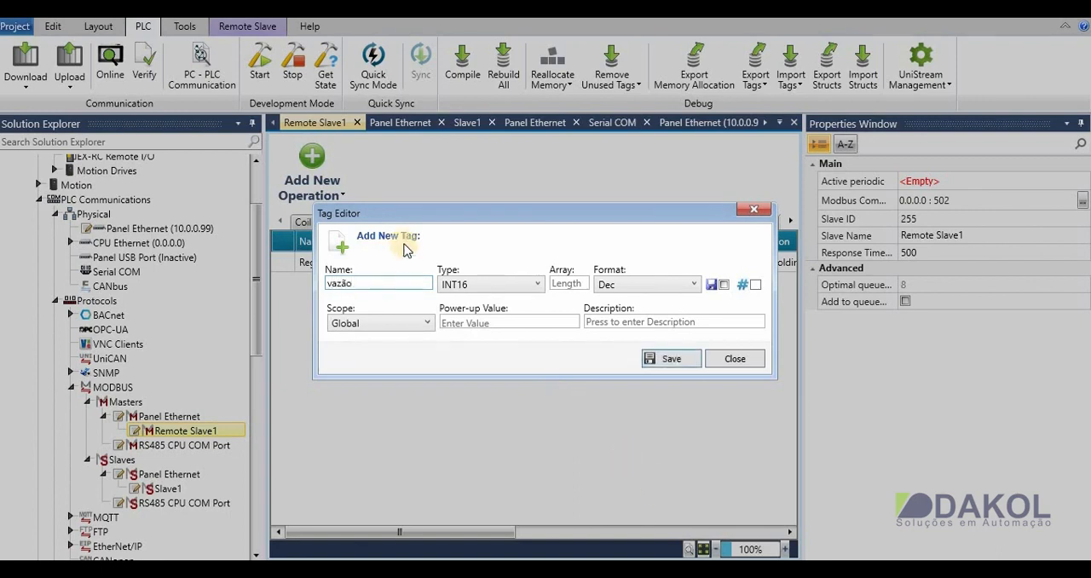
{"action": "left_click", "coordinate": [680, 362]}
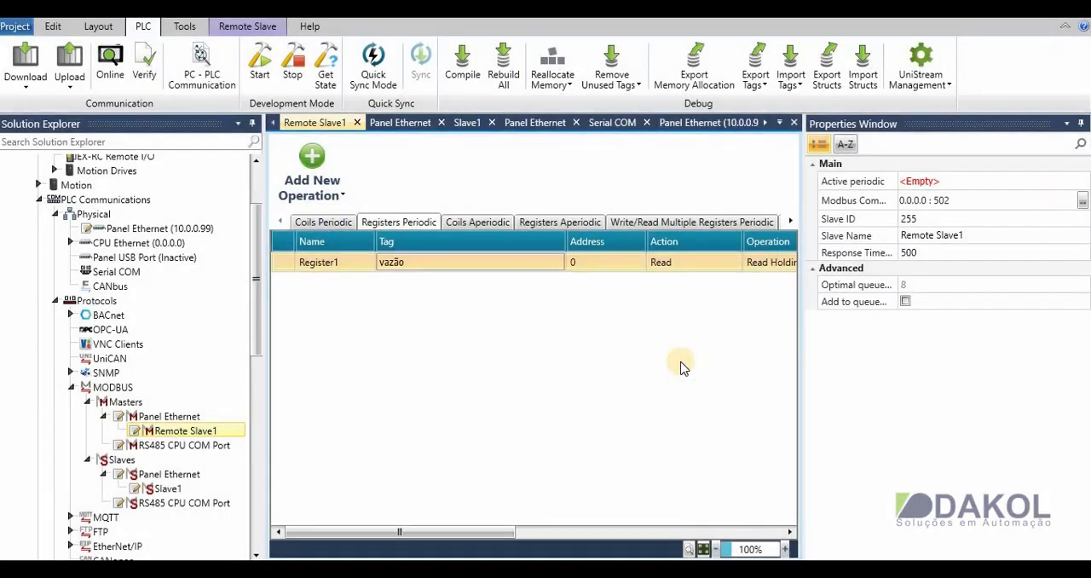
- Set the address of the periodic Register1 operation to 5 and its action to Write
{"action": "left_click", "coordinate": [583, 264]}
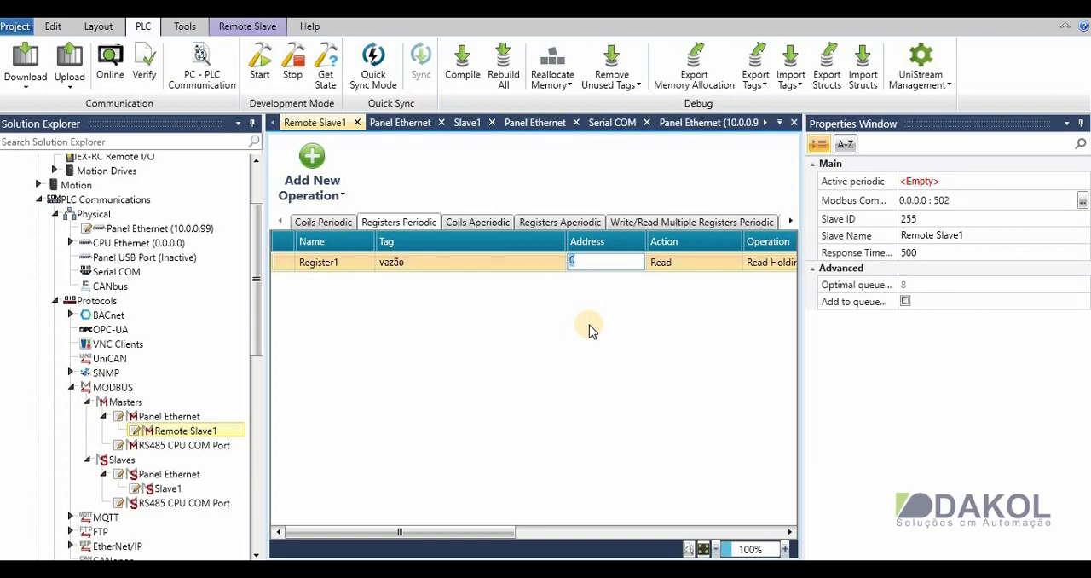
{"action": "type", "text": "5"}
{"action": "key", "text": "Return"}
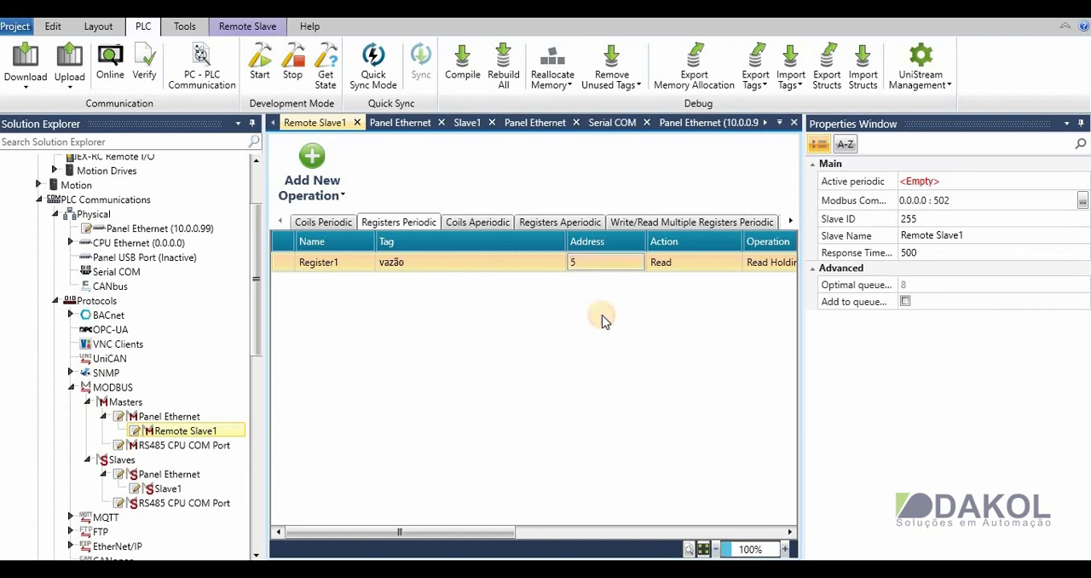
{"action": "left_click", "coordinate": [691, 264]}
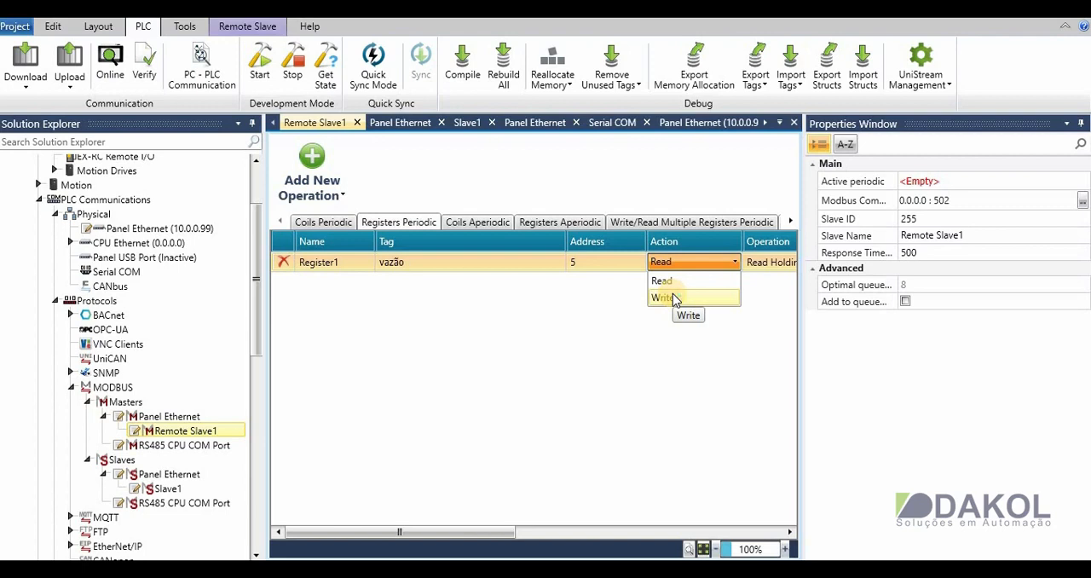
{"action": "left_click", "coordinate": [673, 296]}
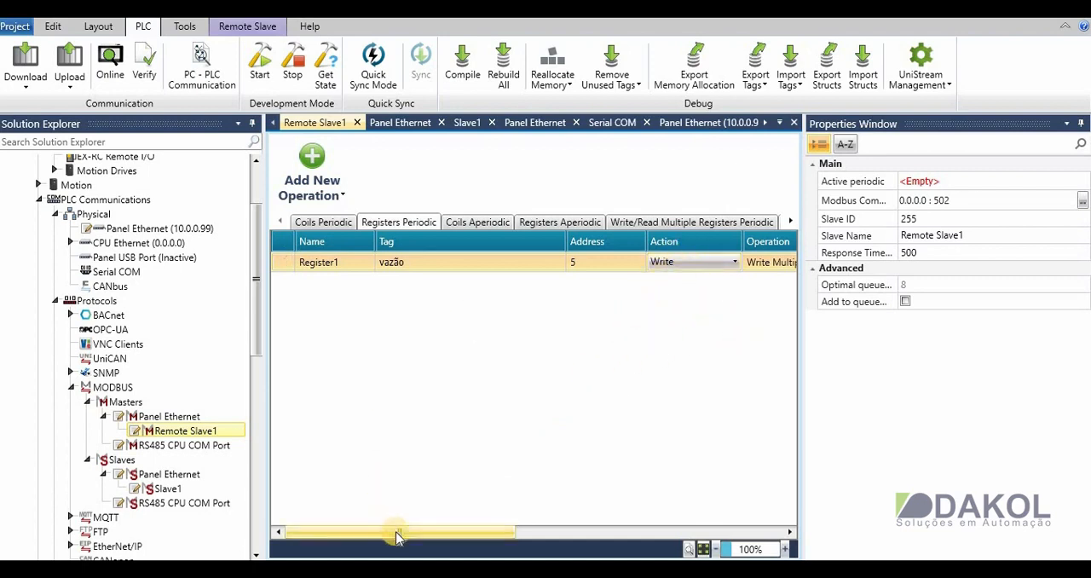
- Choose Write Multiple Registers (16) as the operation for the periodic Register1
{"action": "left_click_drag", "start_coordinate": [397, 532], "coordinate": [551, 507]}
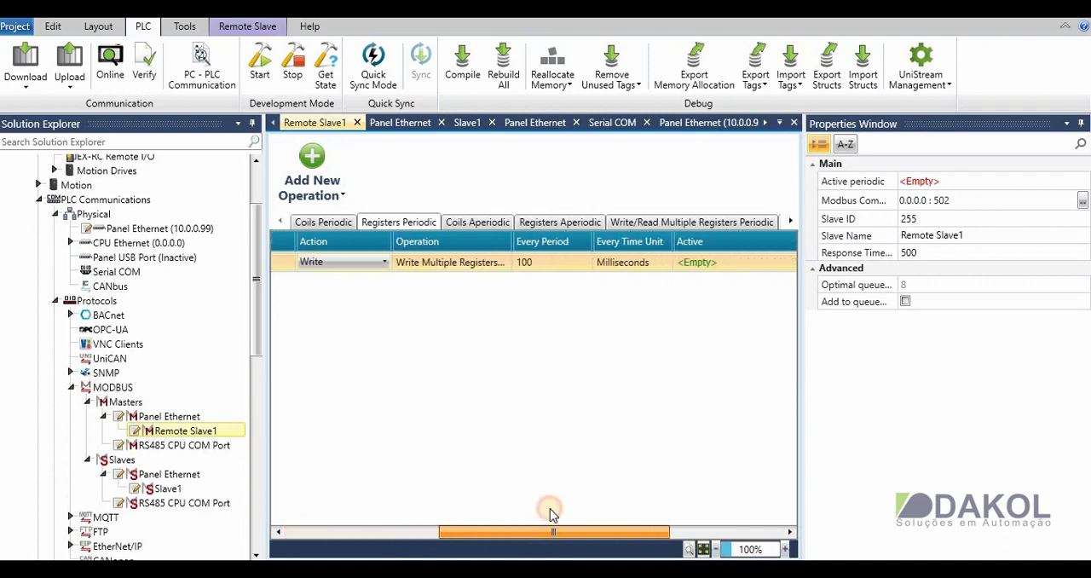
{"action": "left_click", "coordinate": [482, 266]}
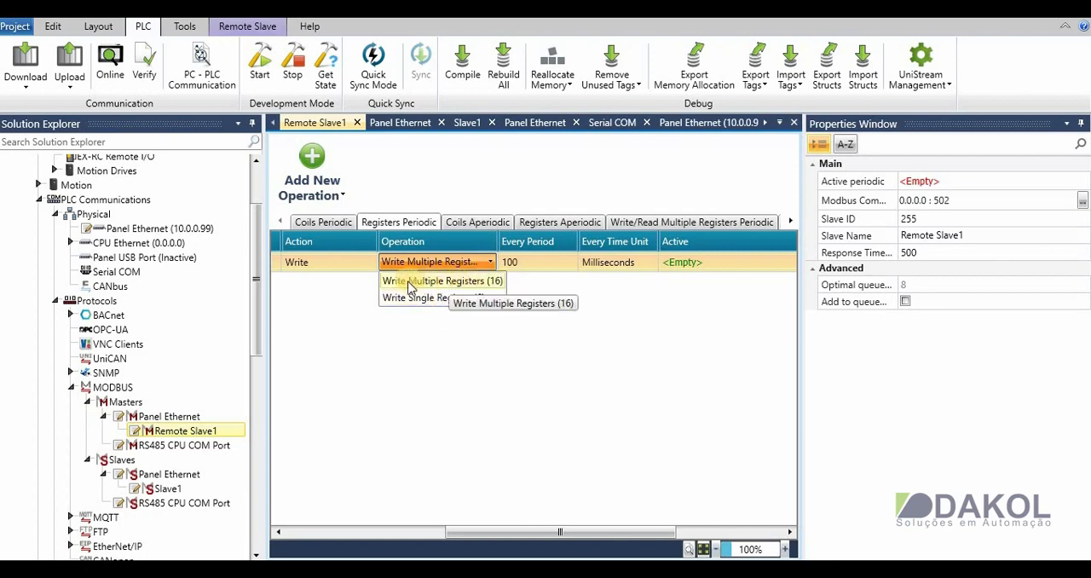
{"action": "left_click", "coordinate": [482, 283]}
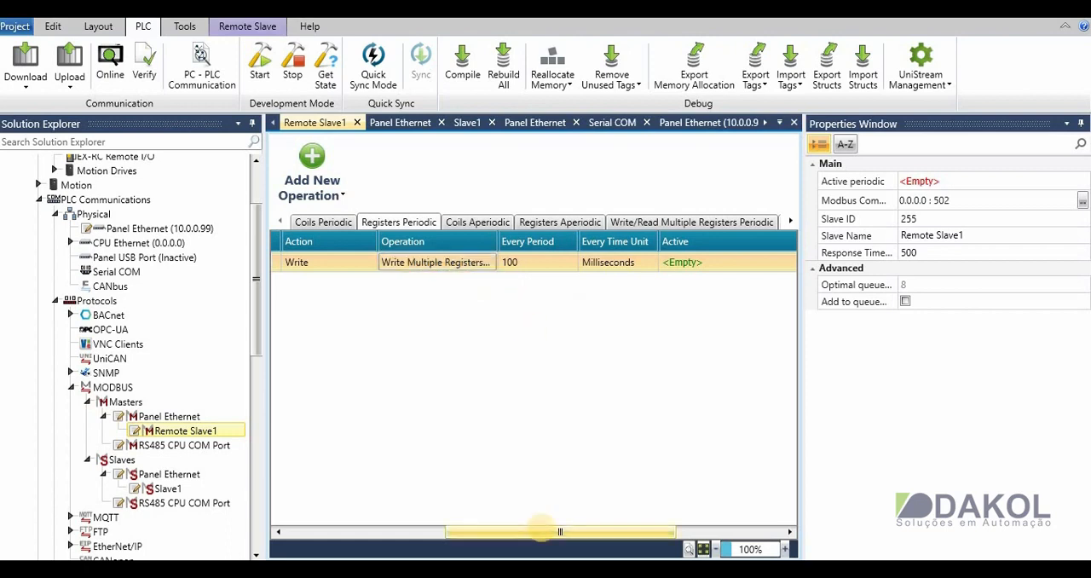
{"action": "left_click_drag", "start_coordinate": [541, 532], "coordinate": [341, 521]}
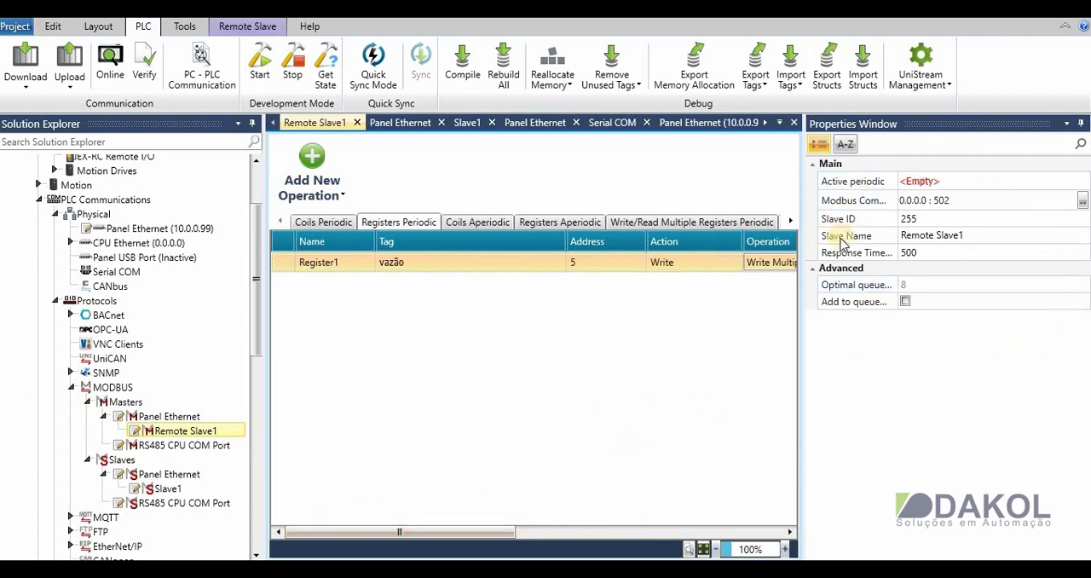
- Set the IP address in Remote Slave1's Modbus communication settings to 10.0.0.50
{"action": "left_click", "coordinate": [938, 200]}
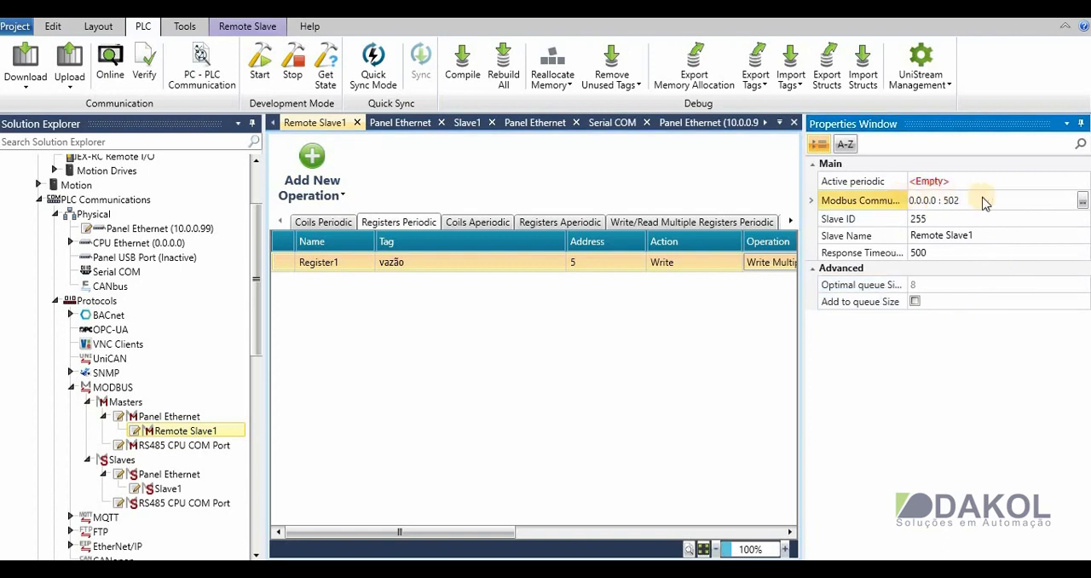
{"action": "left_click", "coordinate": [1082, 201]}
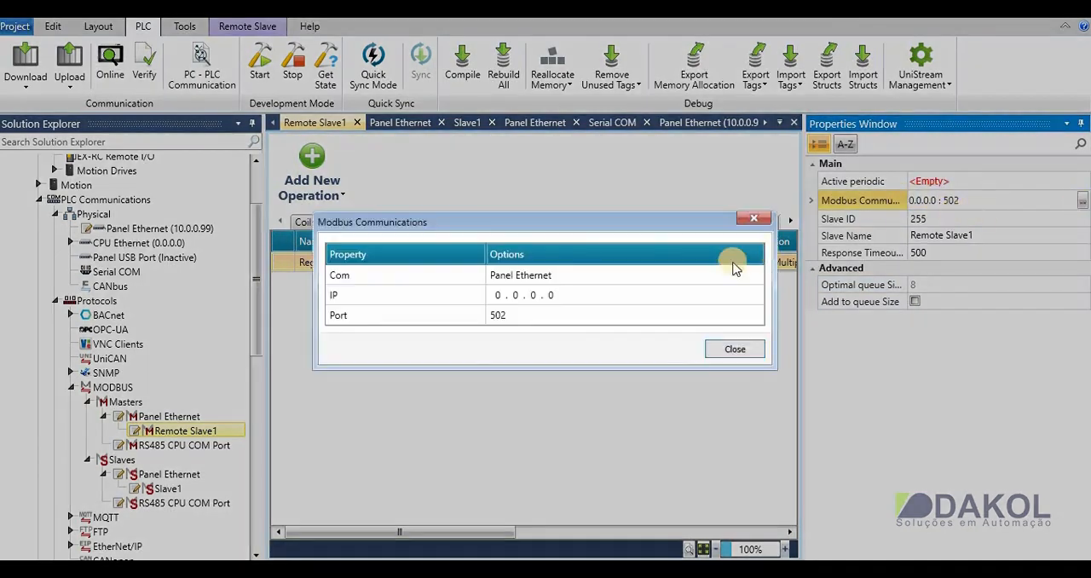
{"action": "left_click", "coordinate": [502, 294]}
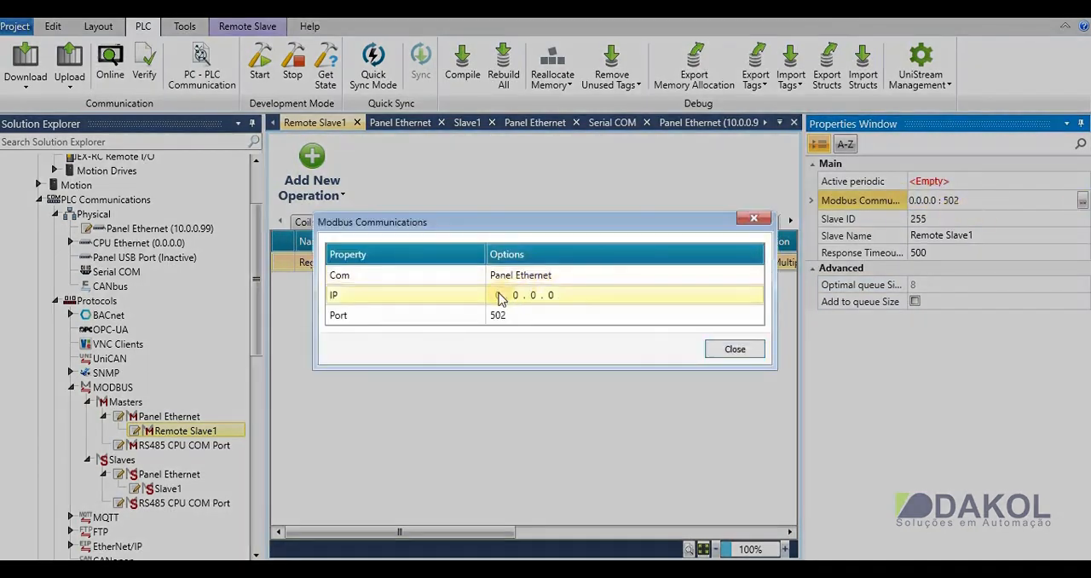
{"action": "left_click", "coordinate": [499, 295]}
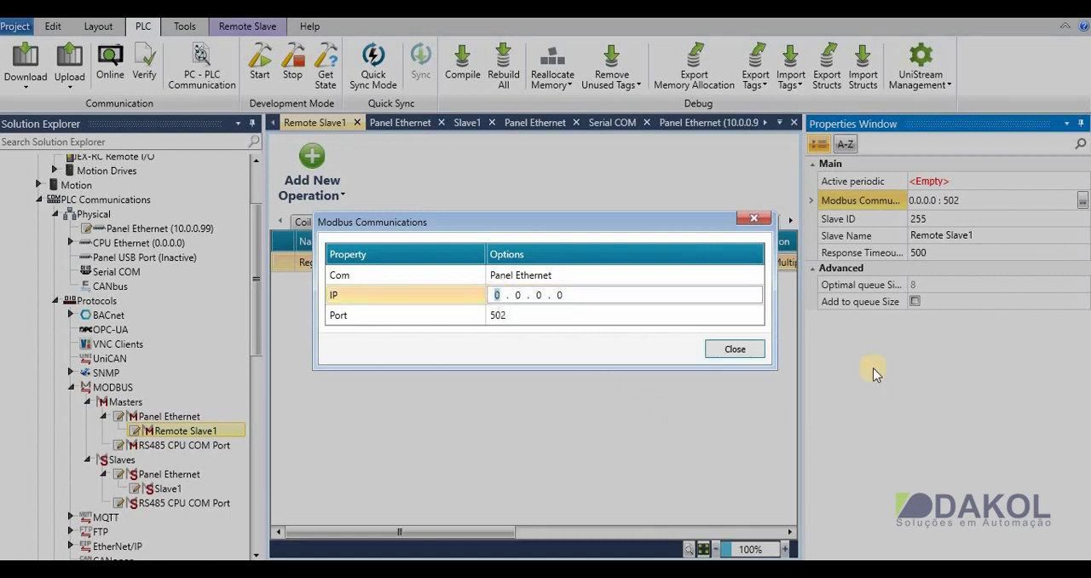
{"action": "type", "text": "10"}
{"action": "left_click", "coordinate": [562, 295]}
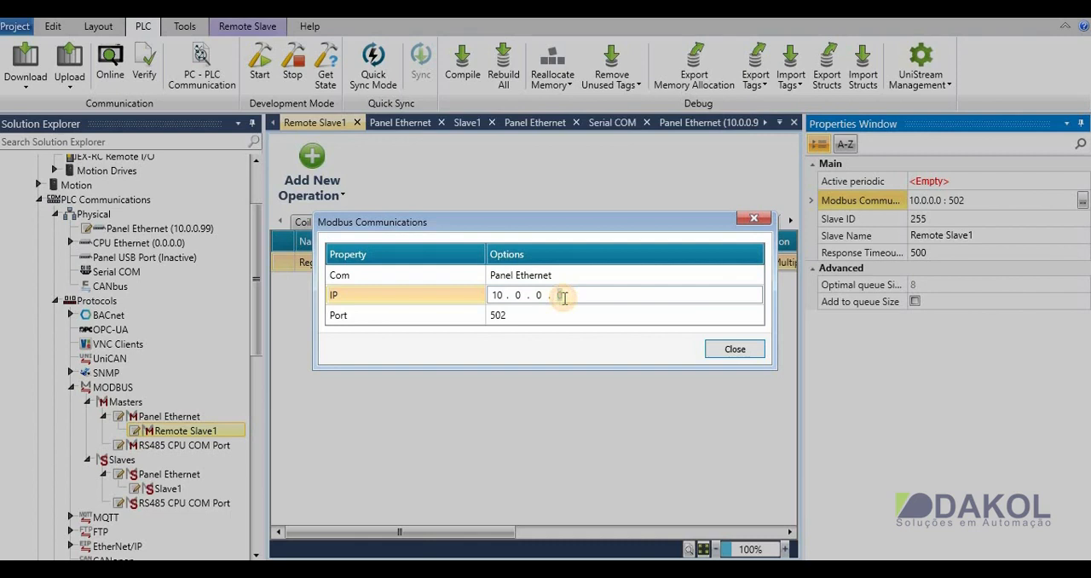
{"action": "type", "text": "50"}
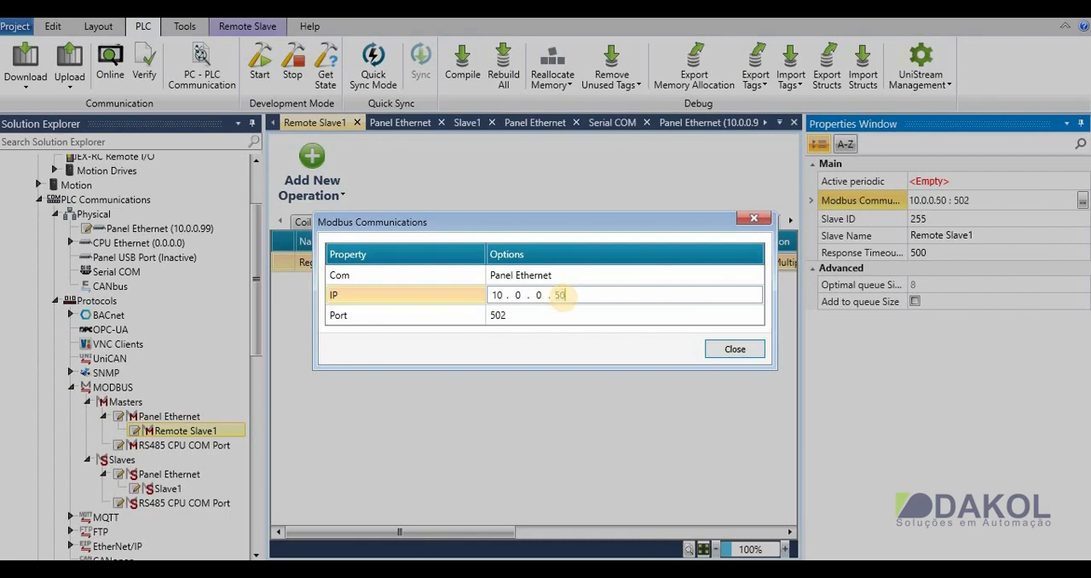
{"action": "left_click", "coordinate": [508, 316]}
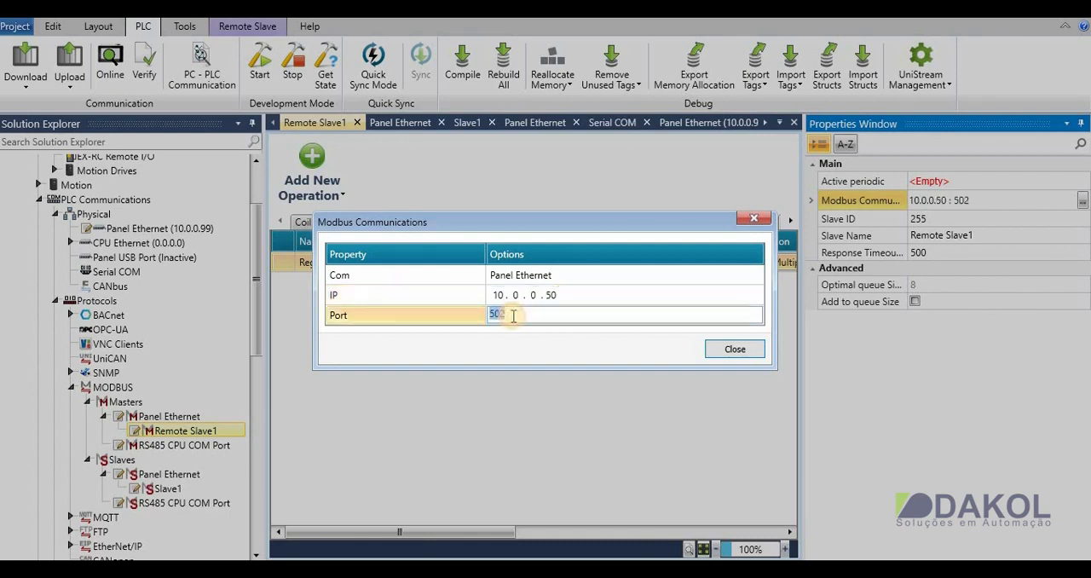
{"action": "left_click", "coordinate": [747, 351]}
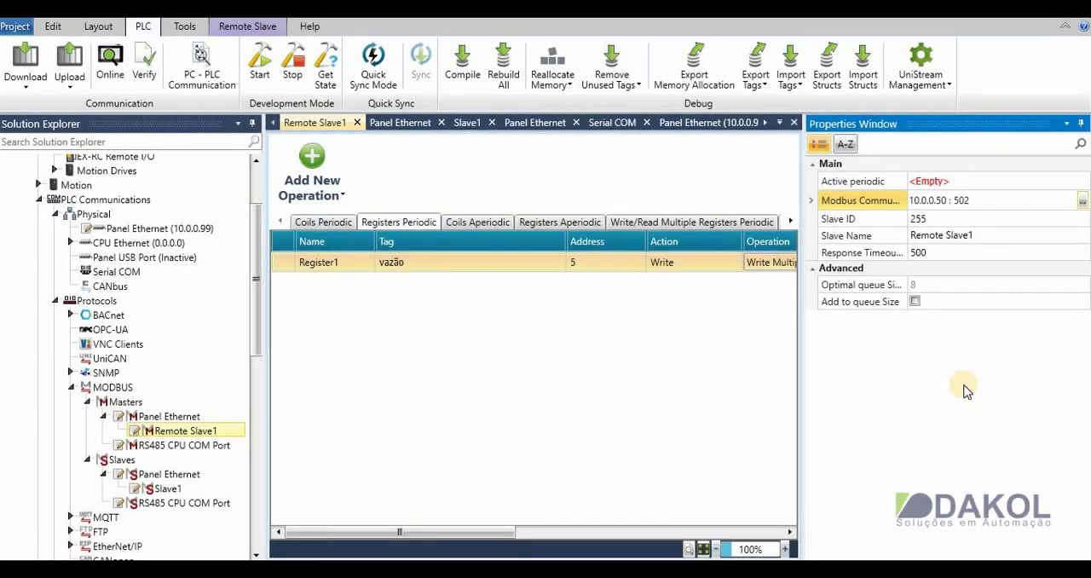
- Set the remote slave's ID to 3 and rename the slave as CLP
{"action": "left_click", "coordinate": [931, 219]}
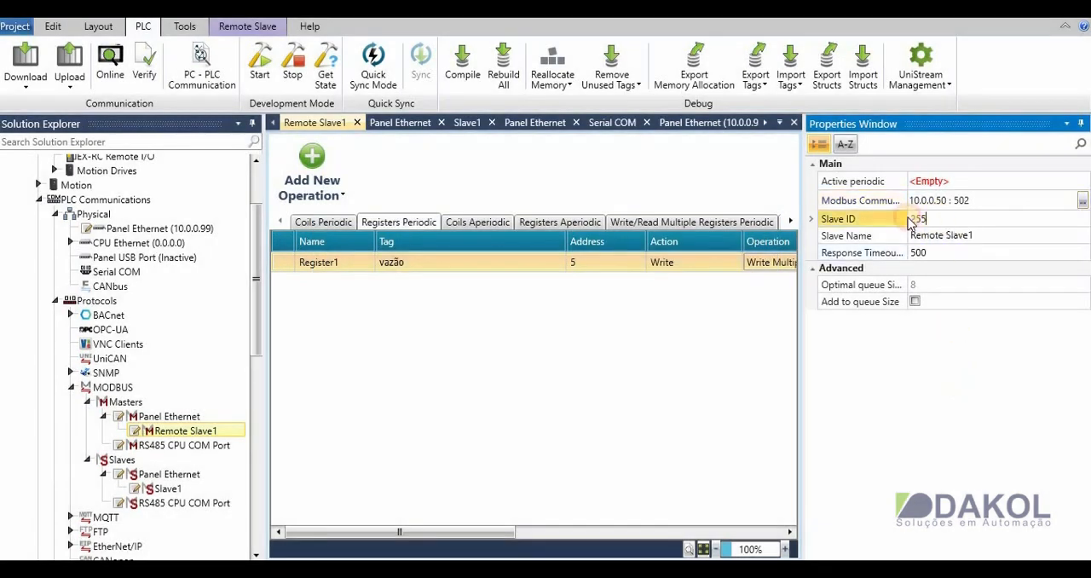
{"action": "double_click", "coordinate": [912, 220]}
{"action": "type", "text": "3"}
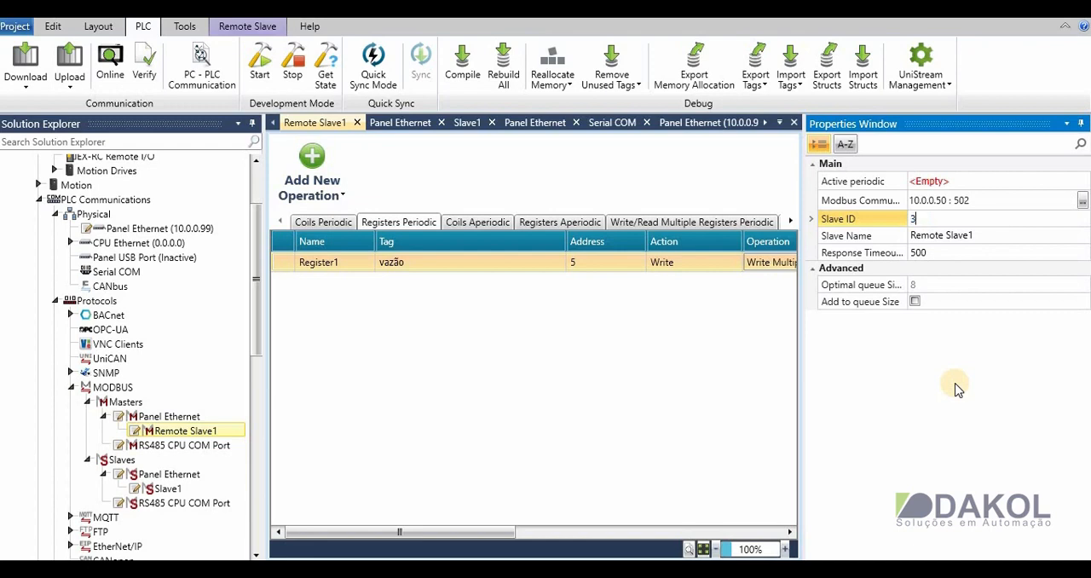
{"action": "left_click", "coordinate": [971, 236]}
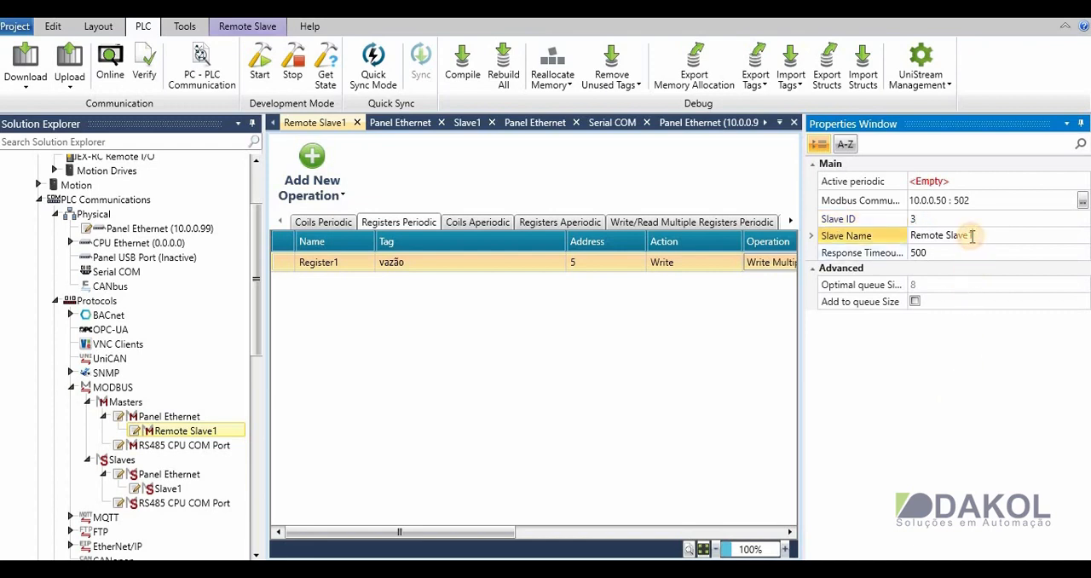
{"action": "left_click_drag", "start_coordinate": [988, 235], "coordinate": [912, 241]}
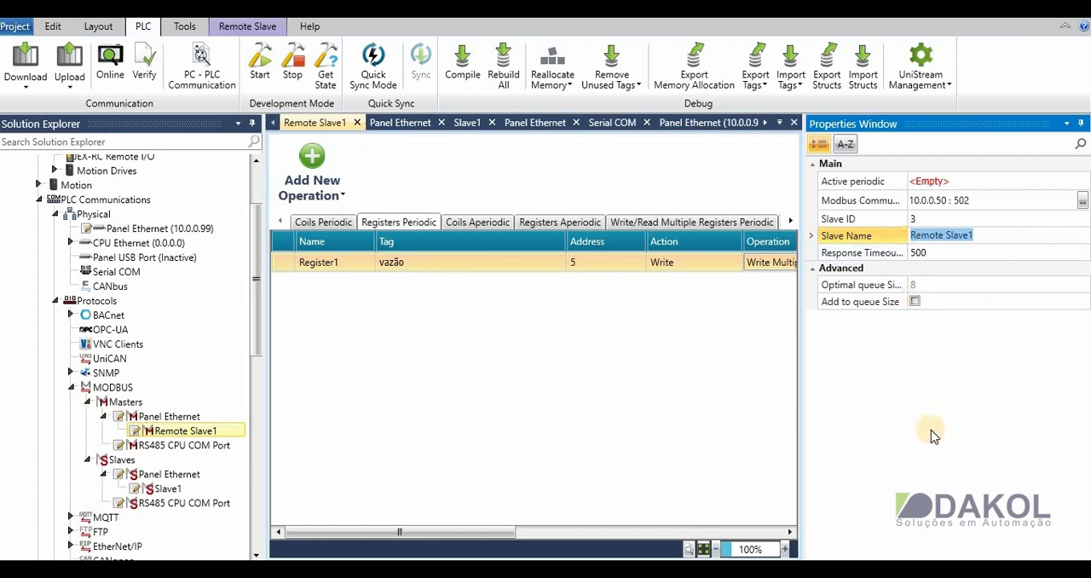
{"action": "type", "text": "CLP"}
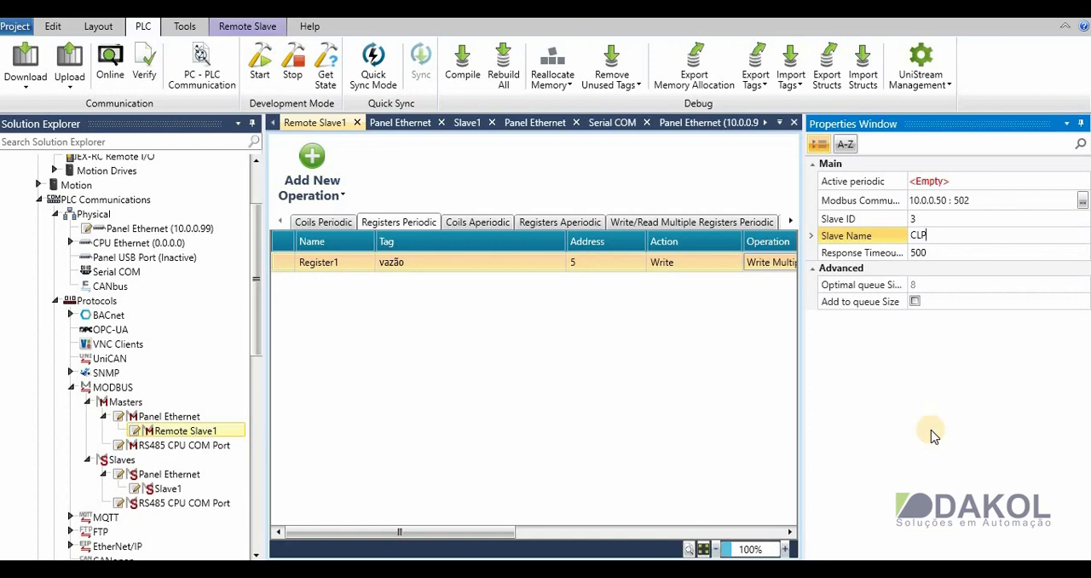
{"action": "key", "text": "Return"}
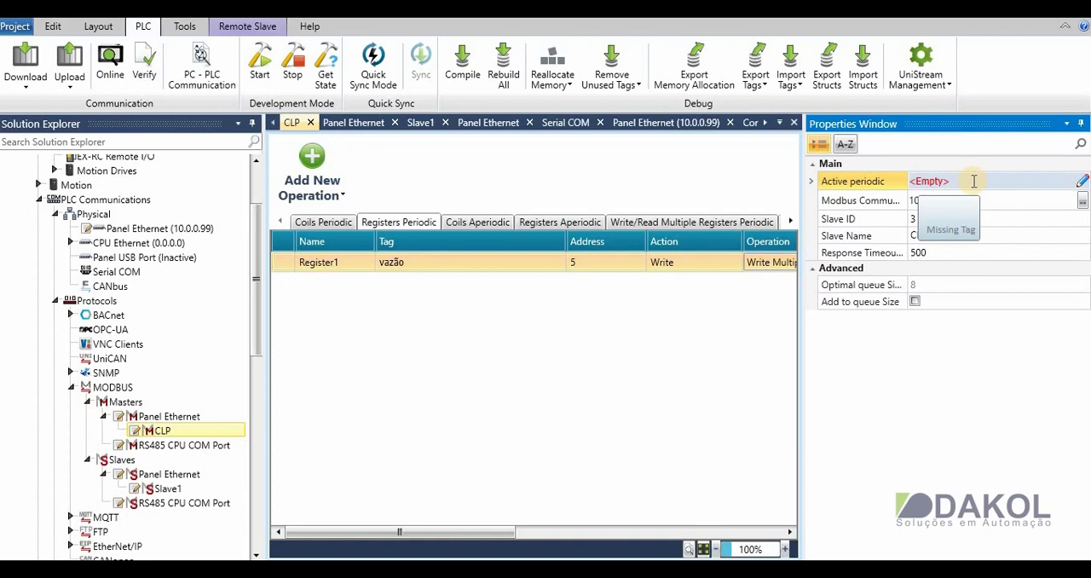
- Create a global BIT tag named liga_desliga for the CLP slave's Active periodic property
{"action": "left_click", "coordinate": [1081, 182]}
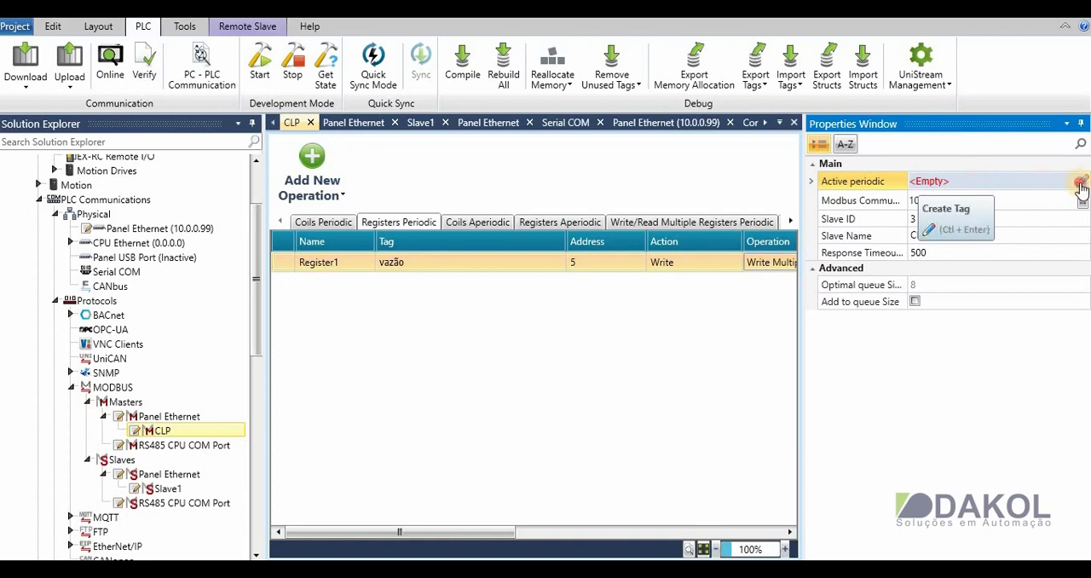
{"action": "left_click", "coordinate": [944, 207]}
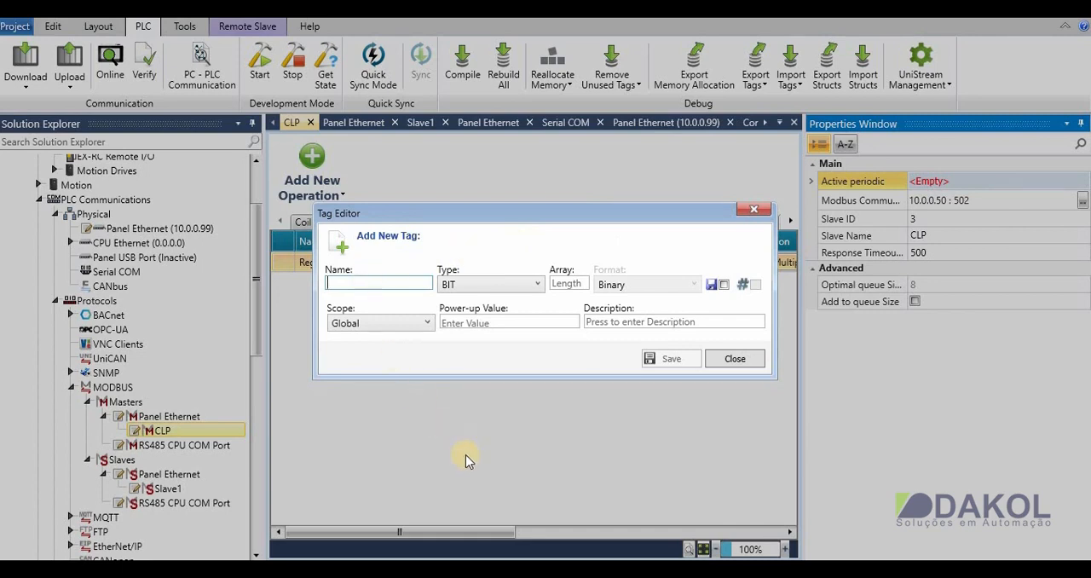
{"action": "type", "text": "liga"}
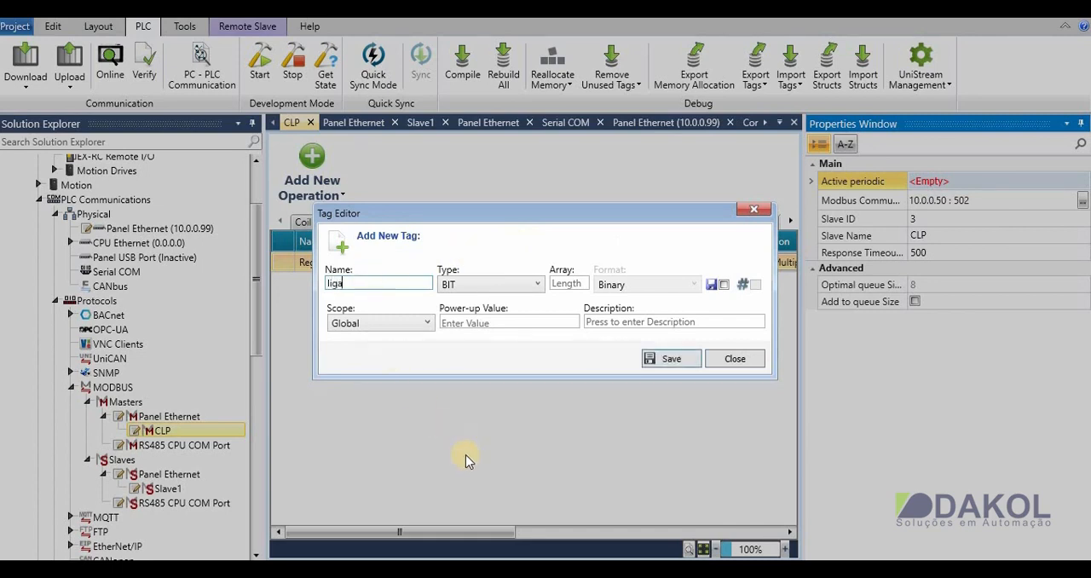
{"action": "type", "text": "_desliga"}
{"action": "left_click", "coordinate": [669, 359]}
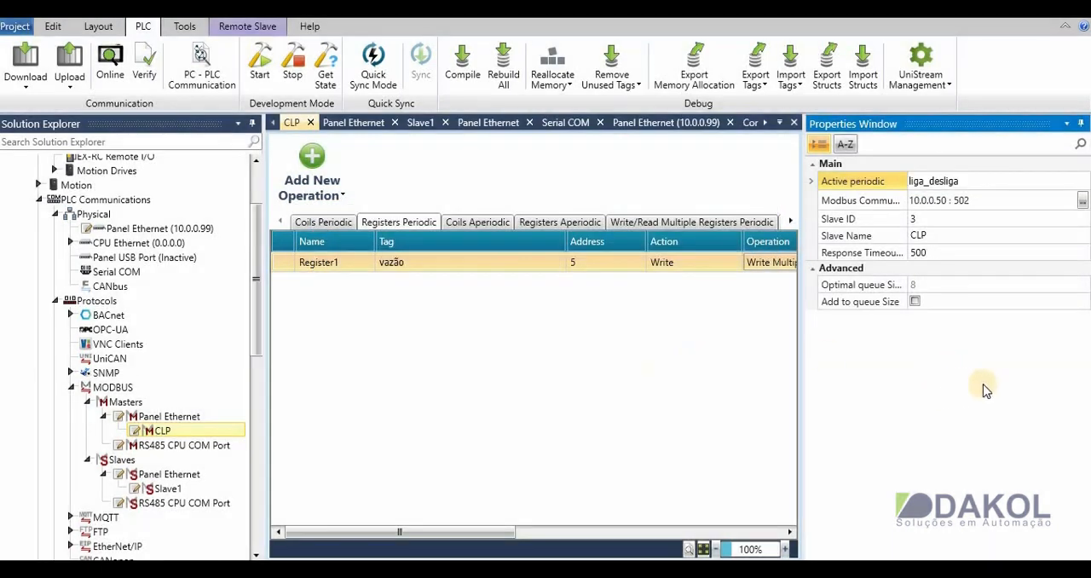